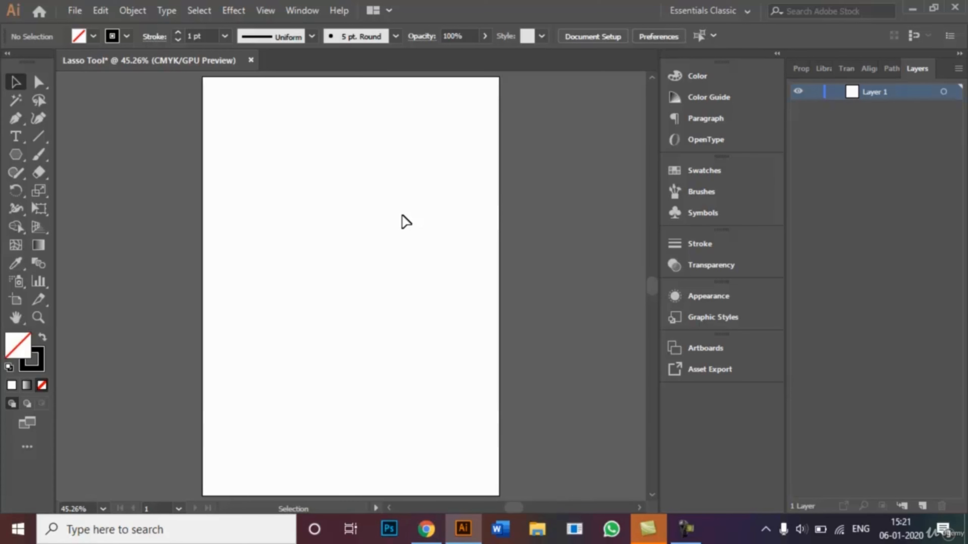
click(742, 13)
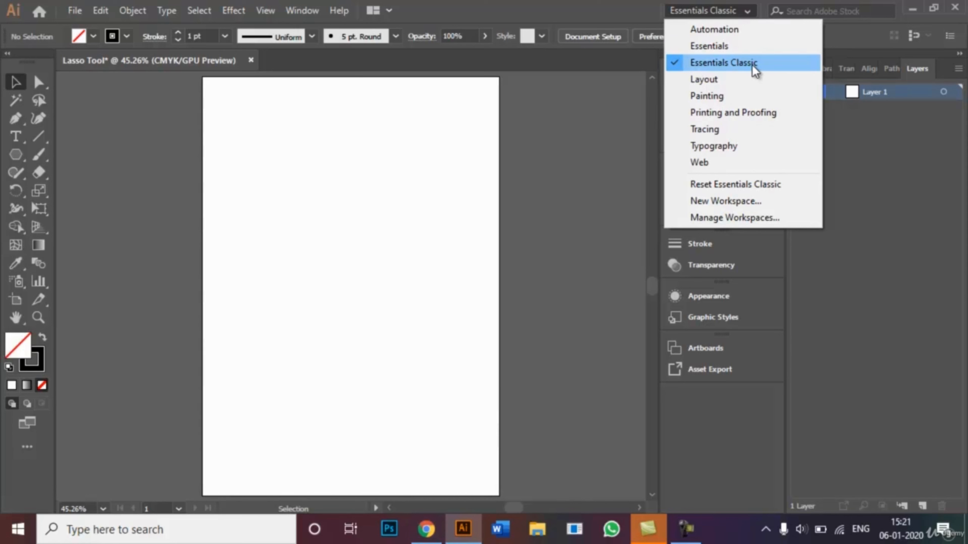
click(748, 14)
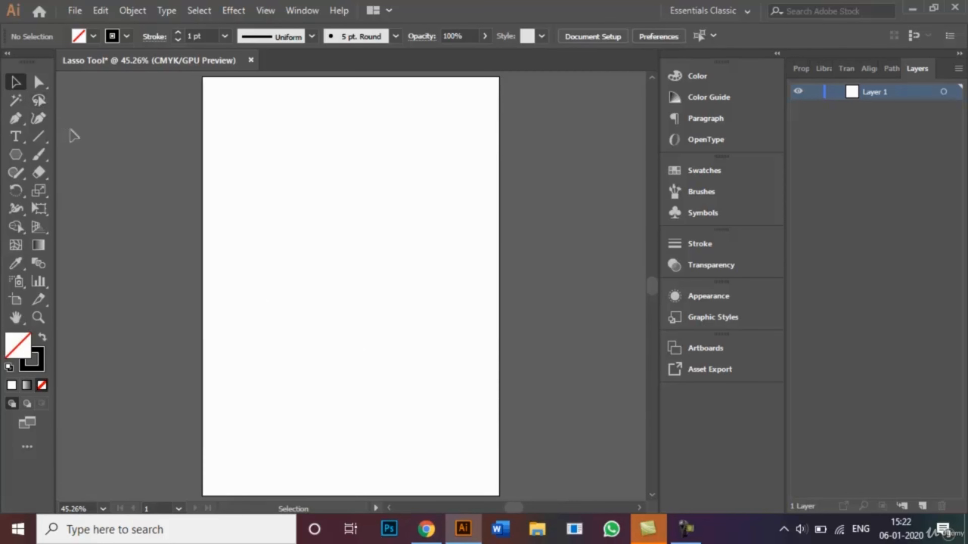
Draw a hexagon near the artboard's upper-left corner with the Polygon tool
click(19, 159)
right_click(20, 158)
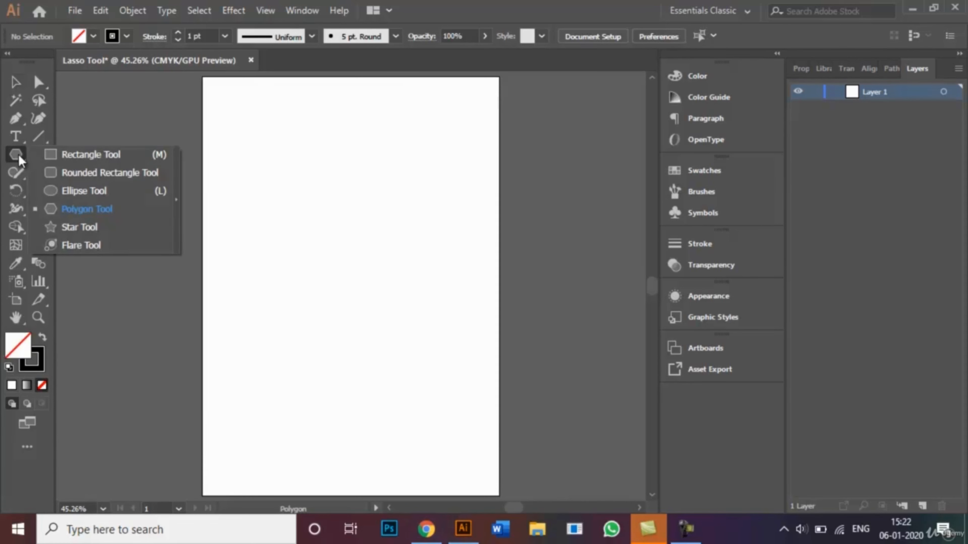
click(102, 210)
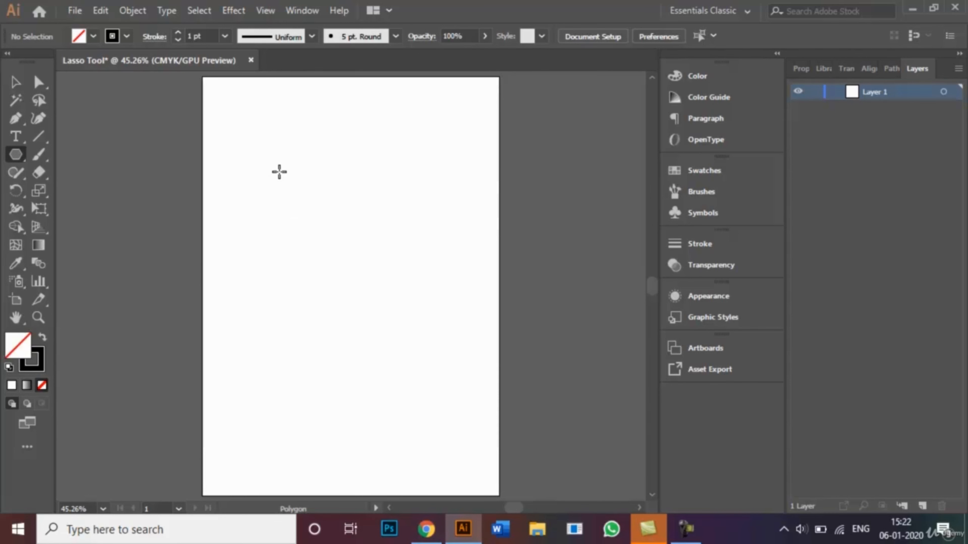
drag(279, 172, 311, 219)
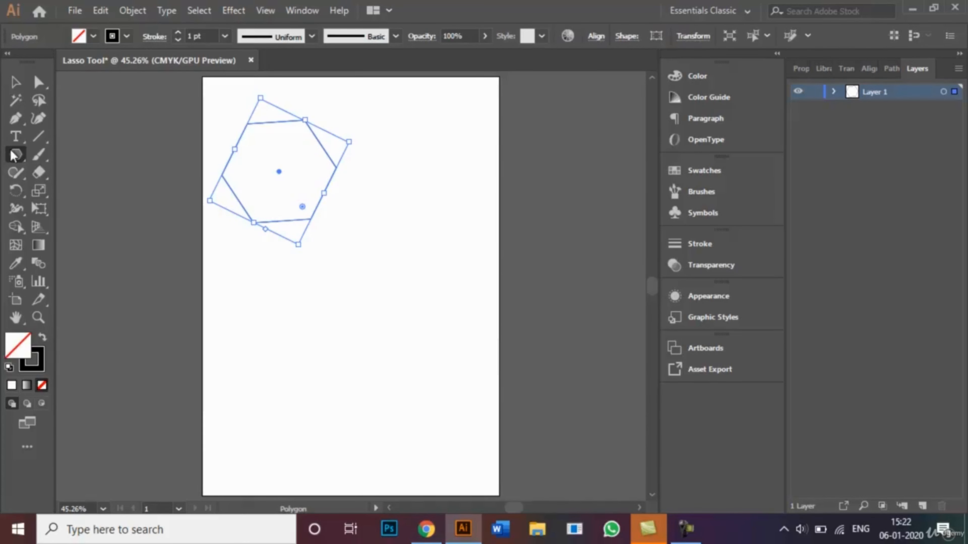
Draw a rectangle overlapping the hexagon's lower-right side with the Rectangle tool
click(16, 157)
click(75, 156)
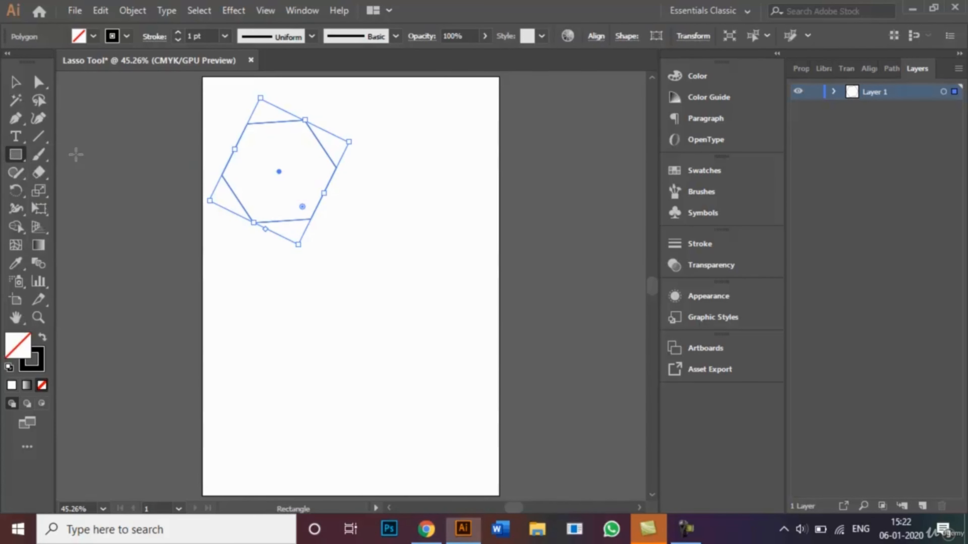
drag(274, 201, 373, 286)
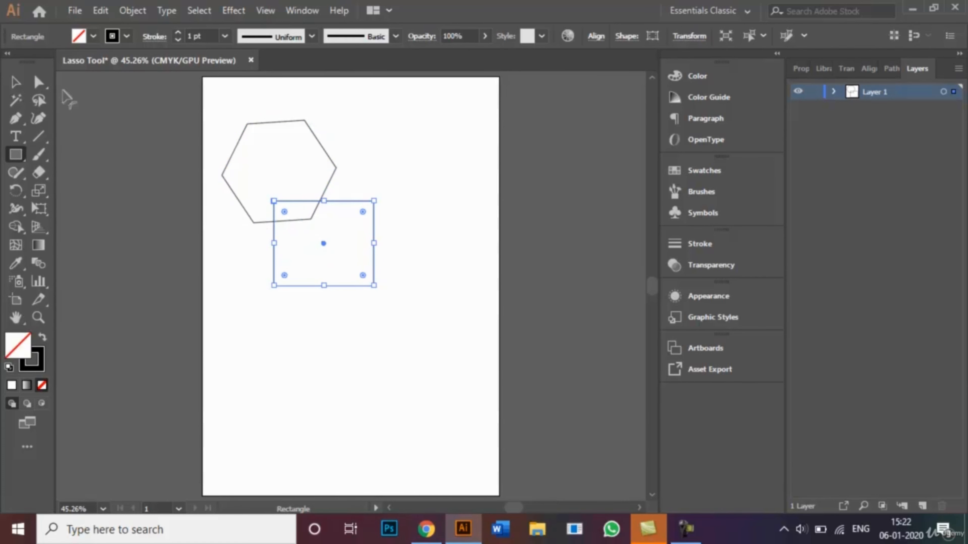
Draw a circle to the right of the rectangle with the Ellipse tool
click(20, 156)
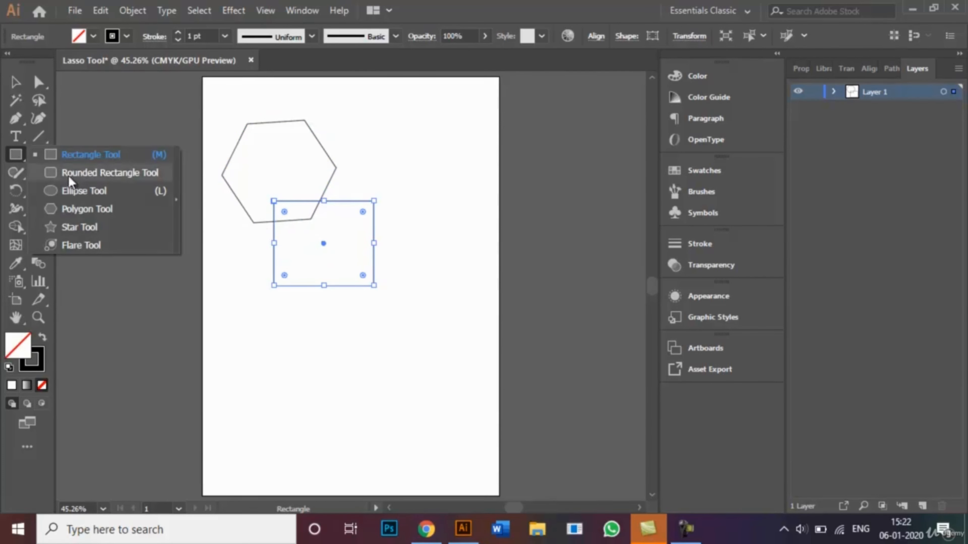
click(72, 190)
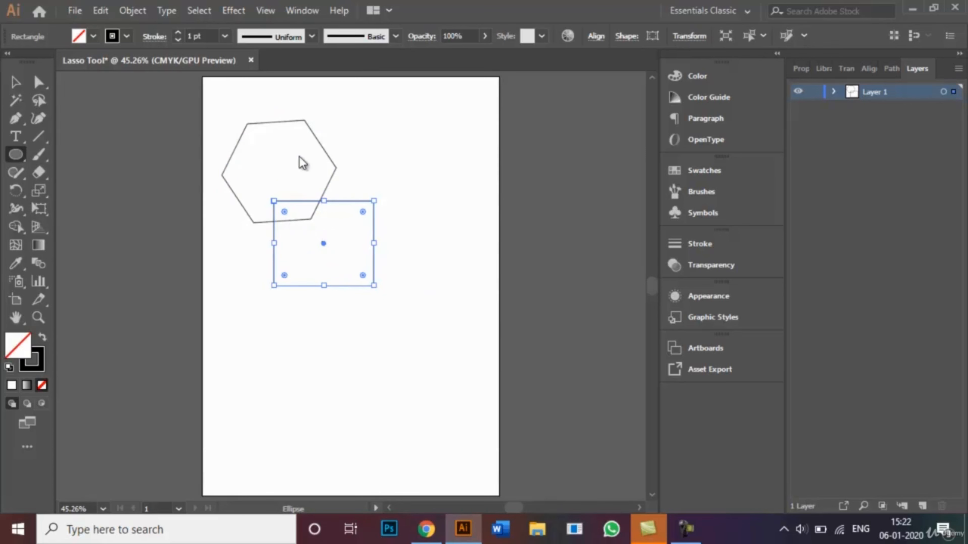
drag(351, 162, 466, 273)
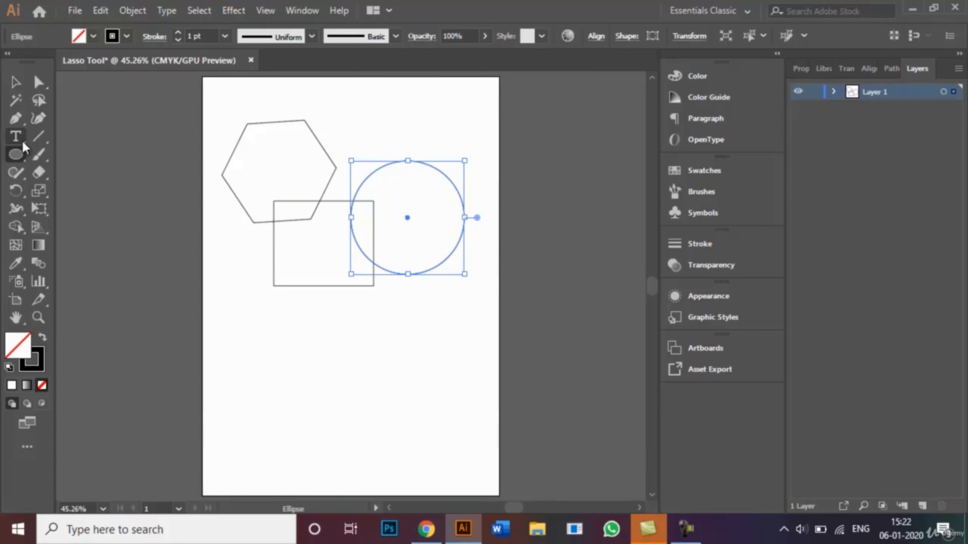
Draw a larger polygon overlapping the hexagon and rectangle with the Polygon tool
click(17, 159)
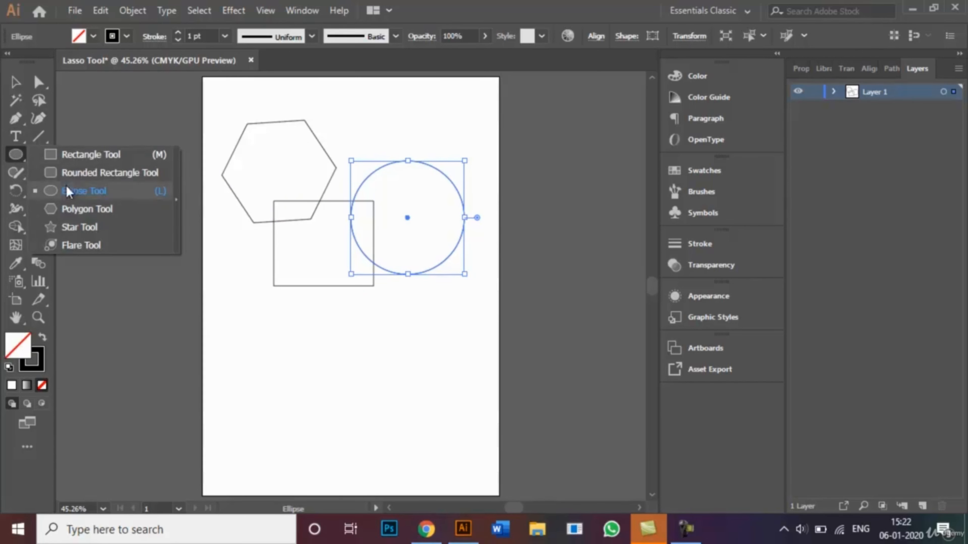
click(73, 208)
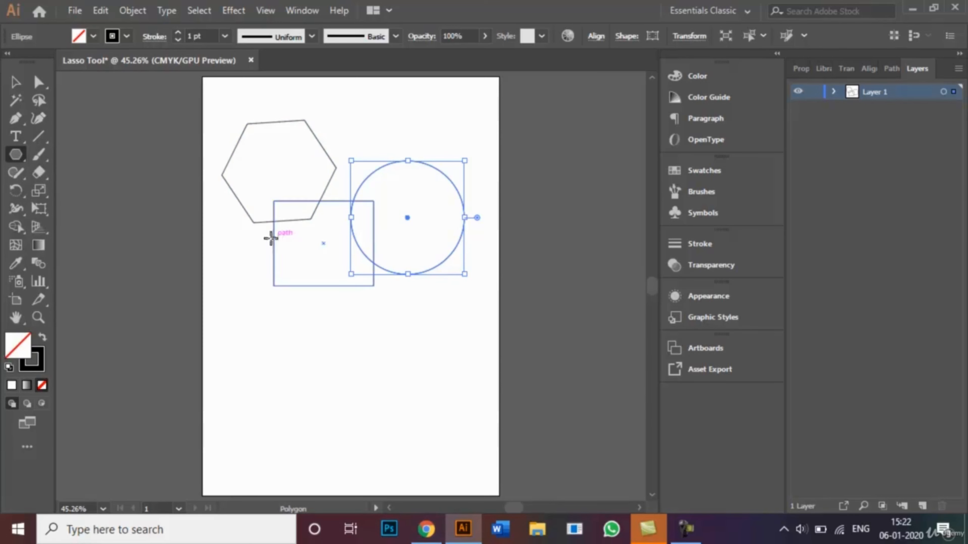
drag(239, 236, 262, 305)
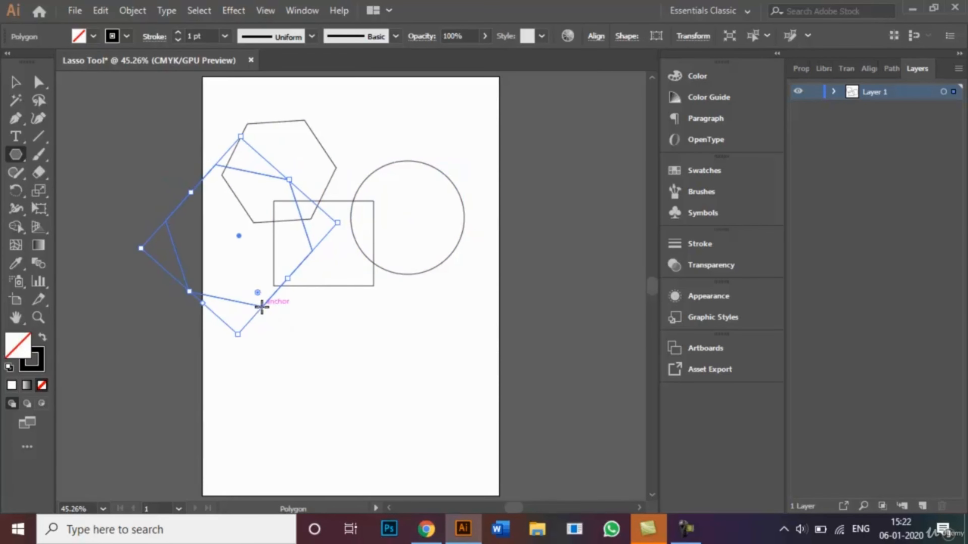
Move the larger polygon up and to the right over the hexagon and rectangle
click(15, 83)
drag(239, 236, 274, 224)
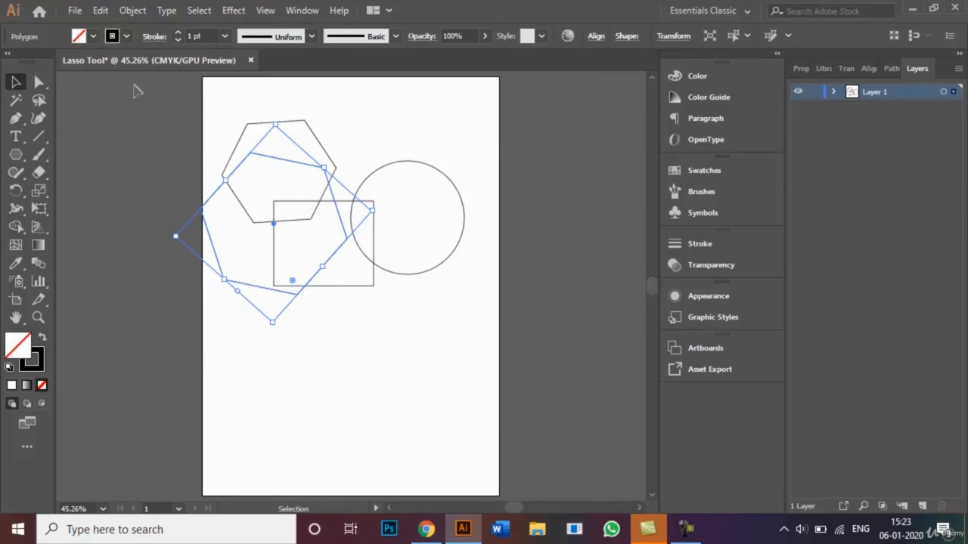
key(shift+Right)
key(shift+Right)
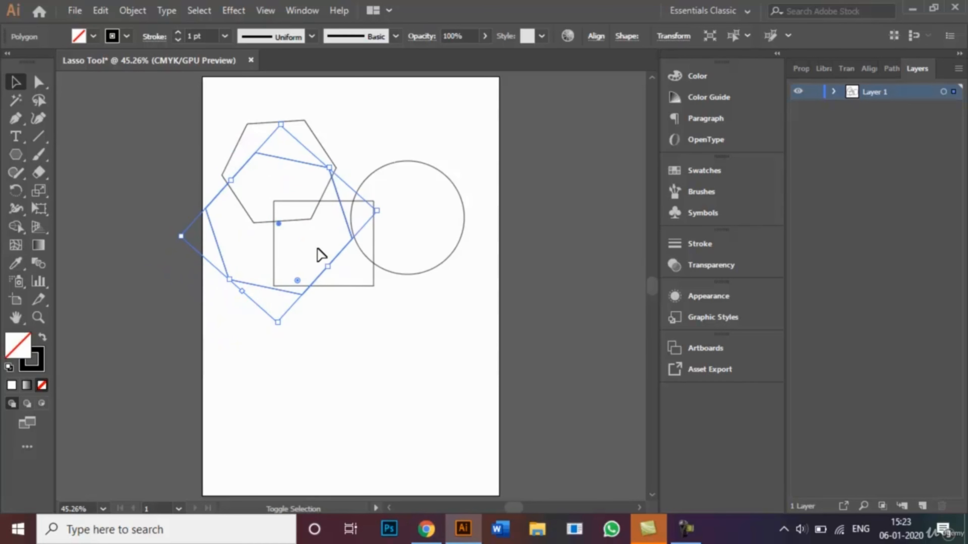
Draw a rounded rectangle overlapping the circle with the Rounded Rectangle tool
click(15, 155)
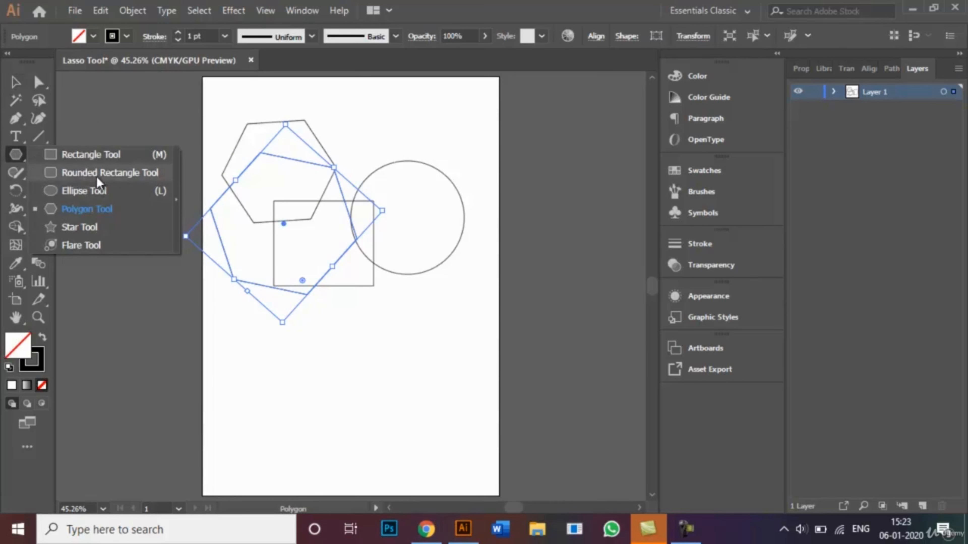
click(96, 176)
drag(328, 132, 454, 250)
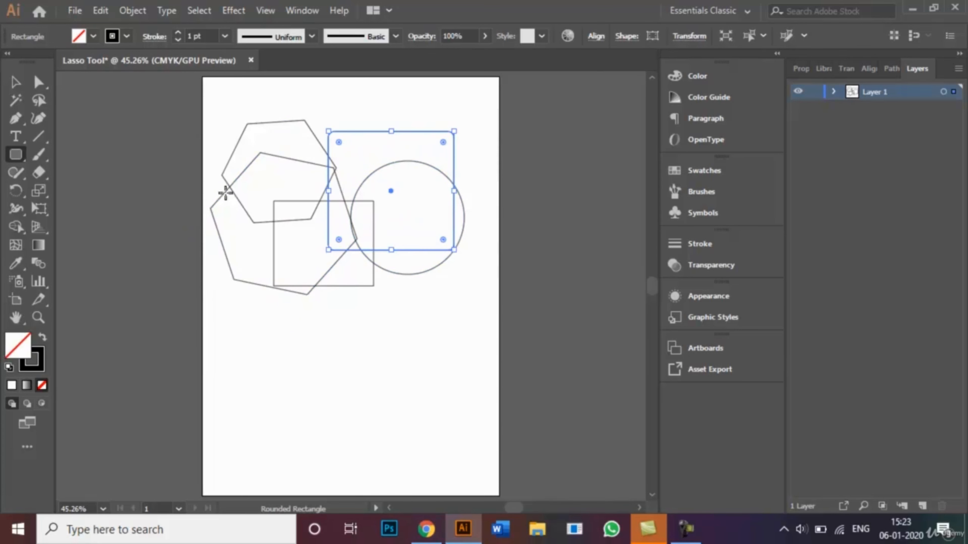
Draw a five-pointed star below the rectangle with the Star tool and deselect everything
click(14, 160)
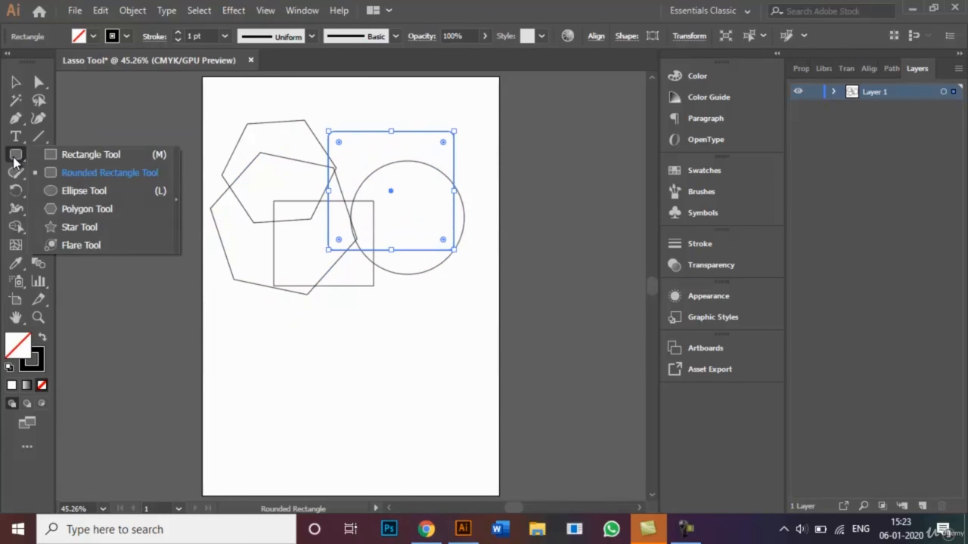
click(76, 227)
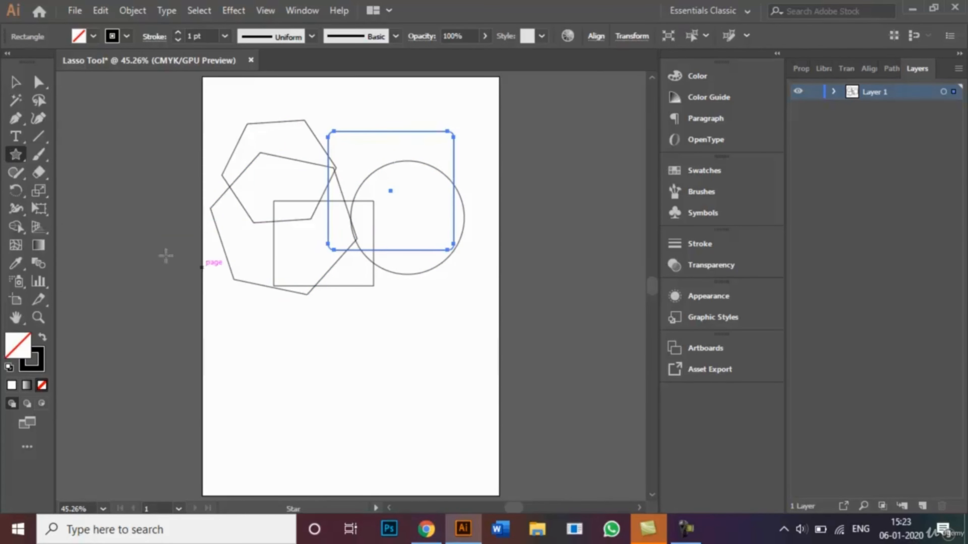
drag(332, 309, 389, 346)
click(16, 86)
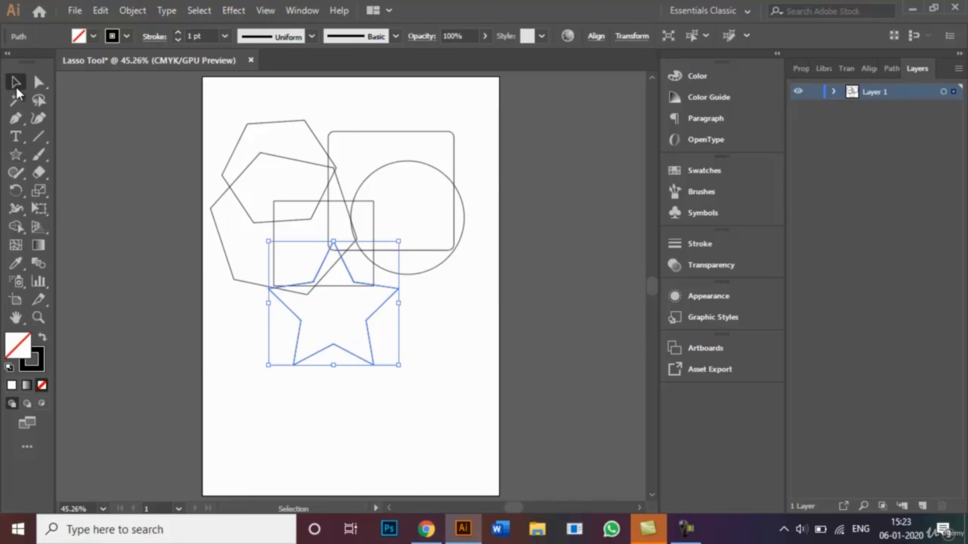
click(236, 447)
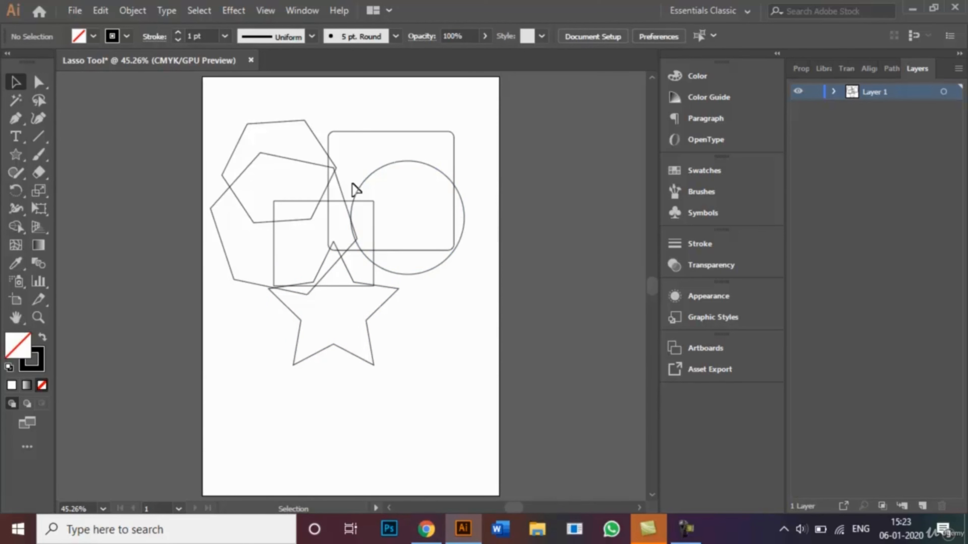
Select the circle's top anchor with the Lasso tool and nudge it down inside the circle to form a bowl shape
click(38, 100)
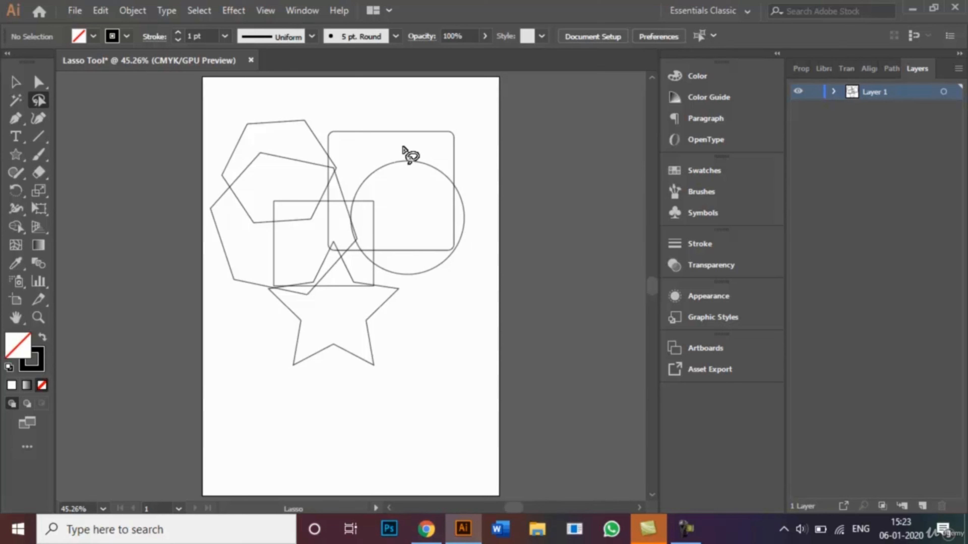
mouse_move(403, 148)
mouse_down()
mouse_move(389, 164)
mouse_move(404, 186)
mouse_move(422, 187)
mouse_move(436, 170)
mouse_move(429, 153)
mouse_move(402, 152)
mouse_up()
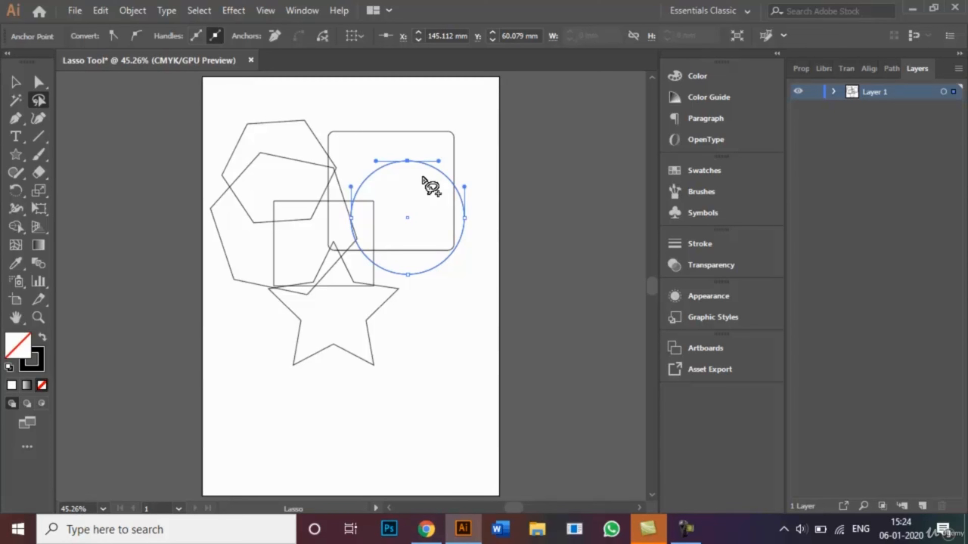
key(shift+Up)
key(shift+Up)
key(shift+Up)
key(shift+Up)
key(shift+Up)
key(shift+Up)
key(shift+Left)
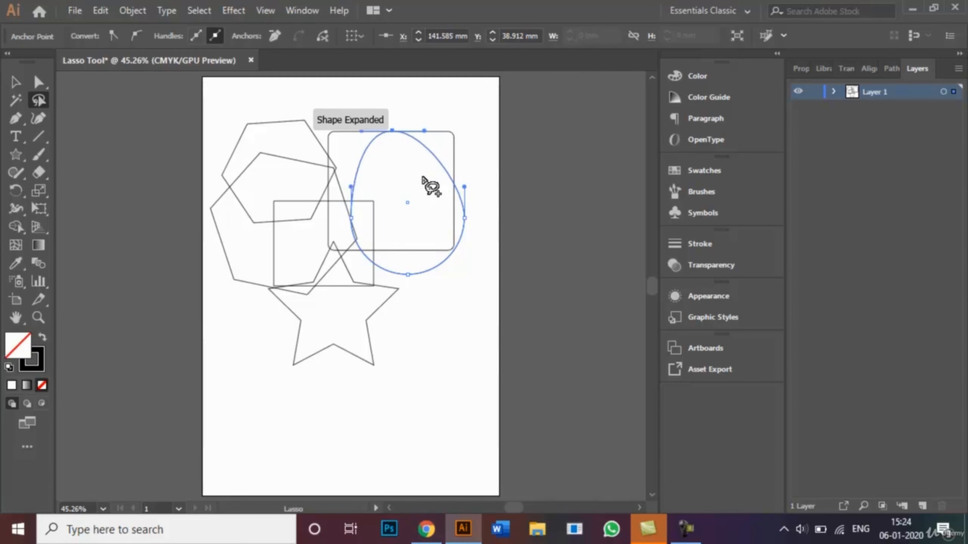
key(shift+Left)
key(shift+Left)
key(shift+Left)
key(shift+Left)
key(shift+Left)
key(shift+Left)
key(shift+Left)
key(shift+Right)
key(shift+Right)
key(shift+Right)
key(shift+Right)
key(shift+Right)
key(shift+Right)
key(shift+Right)
key(shift+Right)
key(shift+Right)
key(shift+Right)
key(shift+Right)
key(shift+Right)
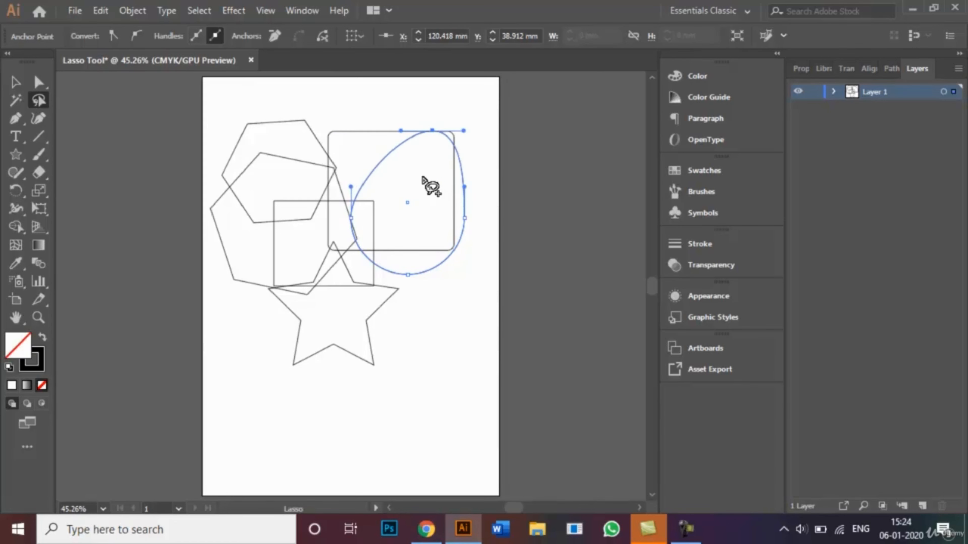
key(shift+Down)
key(shift+Down)
key(shift+Down)
key(shift+Down)
key(shift+Down)
key(shift+Down)
key(shift+Down)
key(shift+Down)
key(shift+Down)
key(shift+Down)
key(shift+Down)
key(shift+Down)
key(shift+Down)
key(shift+Down)
key(shift+Down)
key(shift+Down)
key(shift+Down)
key(shift+Down)
key(shift+Down)
key(shift+Down)
key(shift+Down)
key(shift+Down)
key(shift+Down)
key(shift+Down)
key(shift+Down)
key(shift+Down)
key(shift+Down)
key(shift+Down)
key(shift+Down)
key(shift+Down)
key(shift+Down)
key(shift+Down)
key(shift+Down)
key(shift+Down)
key(shift+Down)
key(shift+Down)
key(shift+Down)
key(shift+Down)
key(shift+Down)
key(shift+Down)
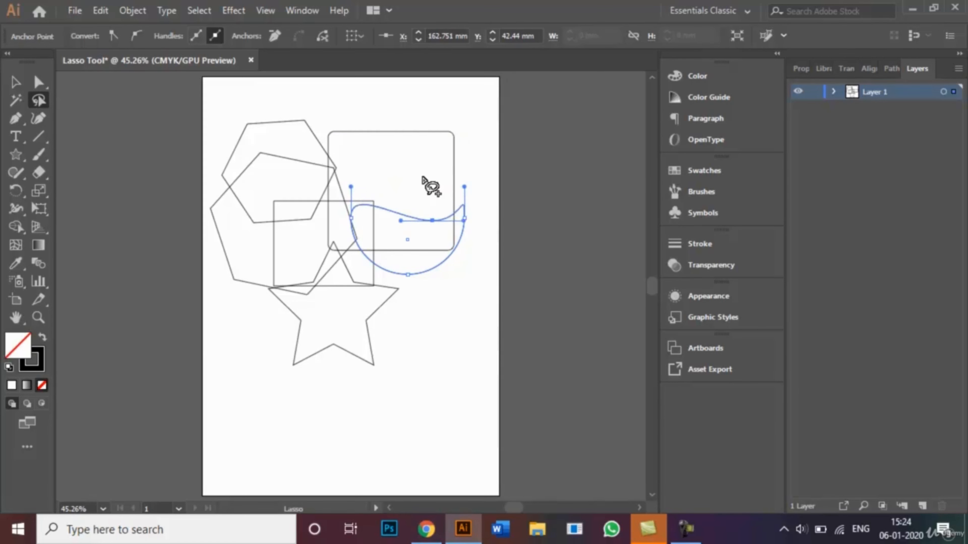
key(shift+Left)
key(shift+Left)
key(shift+Left)
key(shift+Left)
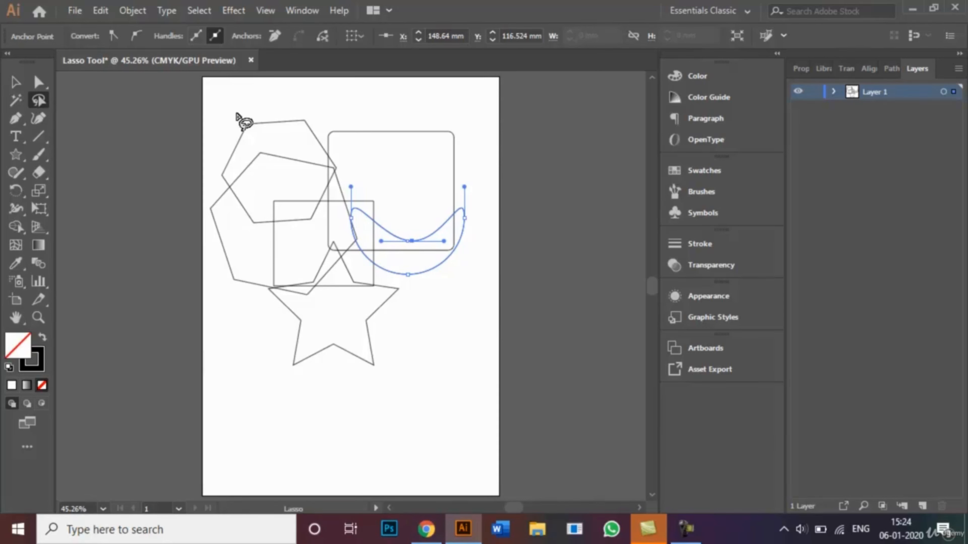
Select the hexagon's top-left anchor with the Lasso tool and nudge it up and to the right
mouse_move(237, 114)
mouse_down()
mouse_move(243, 137)
mouse_move(308, 139)
mouse_move(319, 122)
mouse_move(305, 103)
mouse_move(267, 95)
mouse_move(241, 103)
mouse_move(236, 120)
mouse_up()
key(shift+Down)
key(shift+Down)
key(shift+Down)
key(shift+Down)
key(shift+Down)
key(shift+Down)
key(shift+Down)
key(shift+Down)
key(shift+Up)
key(shift+Up)
key(shift+Up)
key(shift+Up)
key(shift+Up)
key(shift+Up)
key(shift+Up)
key(shift+Up)
key(shift+Up)
key(shift+Up)
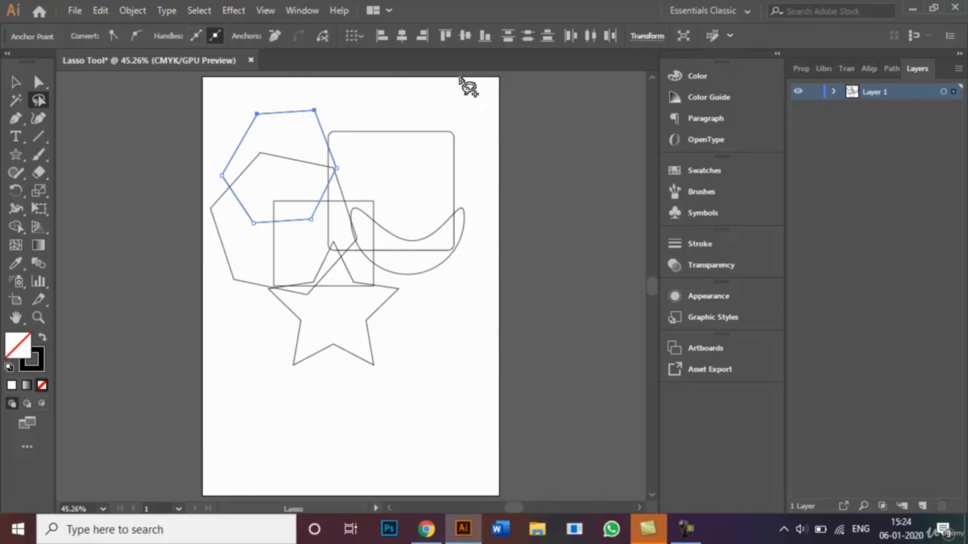
key(shift+Up)
key(shift+Right)
key(shift+Right)
key(shift+Right)
key(shift+Right)
key(shift+Right)
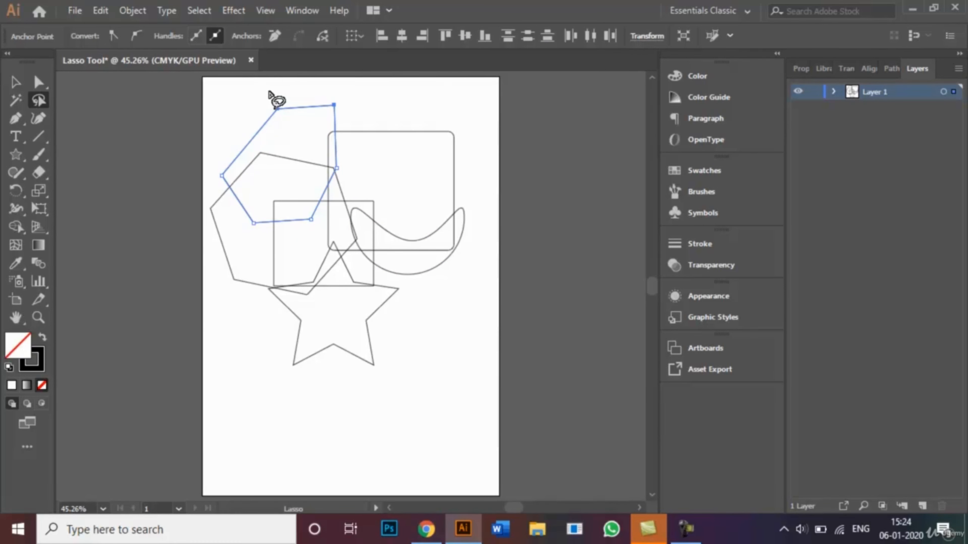
Select the hexagon's left anchor with the Lasso tool, nudge it up near the artboard's top, and deselect
mouse_move(210, 159)
mouse_down()
mouse_move(224, 181)
mouse_move(232, 163)
mouse_move(211, 162)
mouse_up()
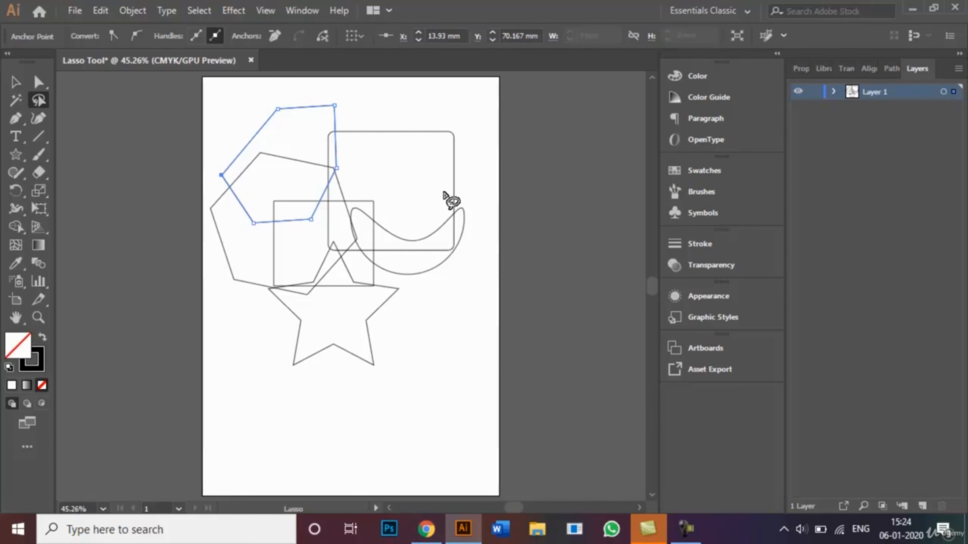
key(shift+Up)
key(shift+Up)
key(shift+Up)
key(shift+Up)
key(shift+Up)
key(shift+Up)
key(shift+Up)
key(shift+Up)
key(shift+Up)
key(shift+Up)
key(shift+Up)
key(shift+Up)
key(shift+Up)
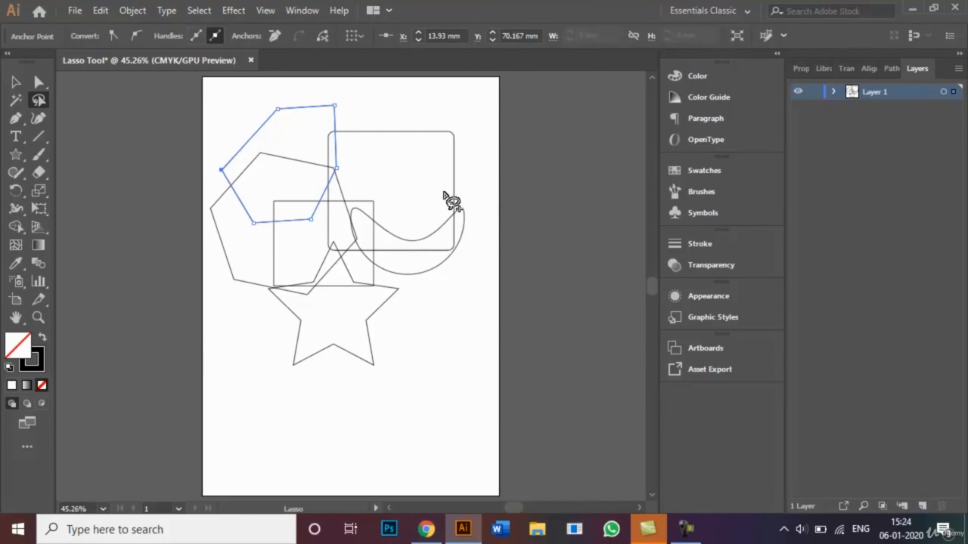
key(shift+Up)
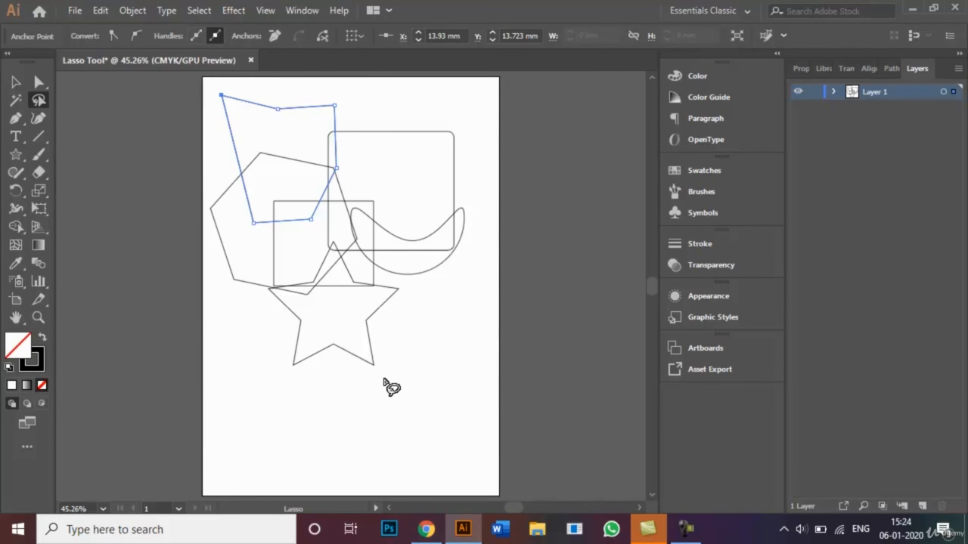
click(361, 336)
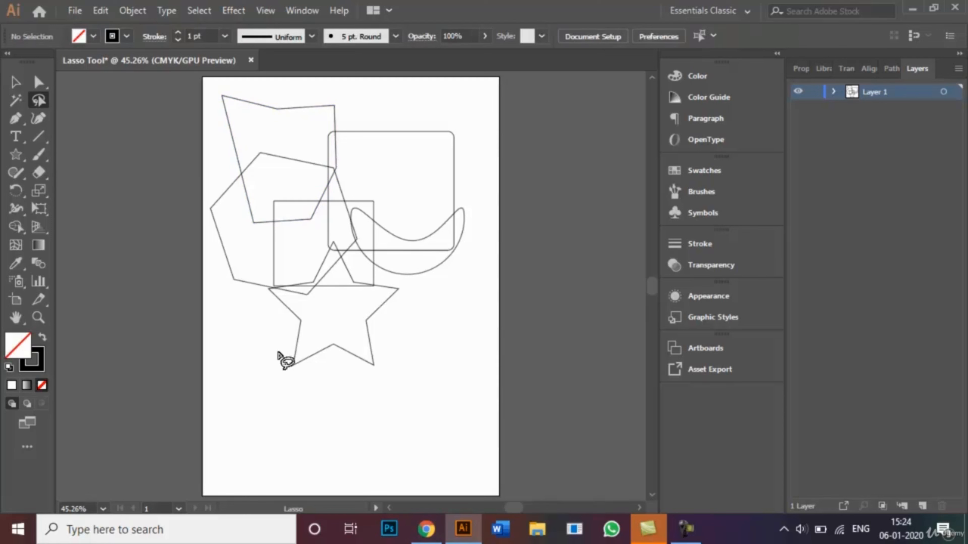
Select the star's lower-left point with the Lasso tool and nudge it to the right
drag(281, 352, 289, 373)
mouse_move(323, 376)
mouse_down()
mouse_move(329, 361)
mouse_move(300, 346)
mouse_move(282, 352)
mouse_up()
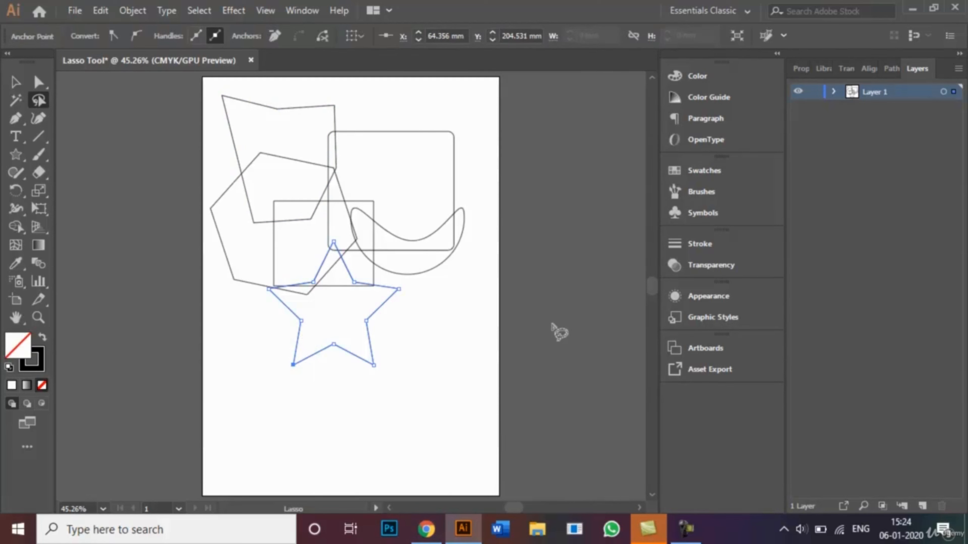
key(shift+Right)
key(shift+Right)
key(shift+Right)
key(shift+Right)
key(shift+Right)
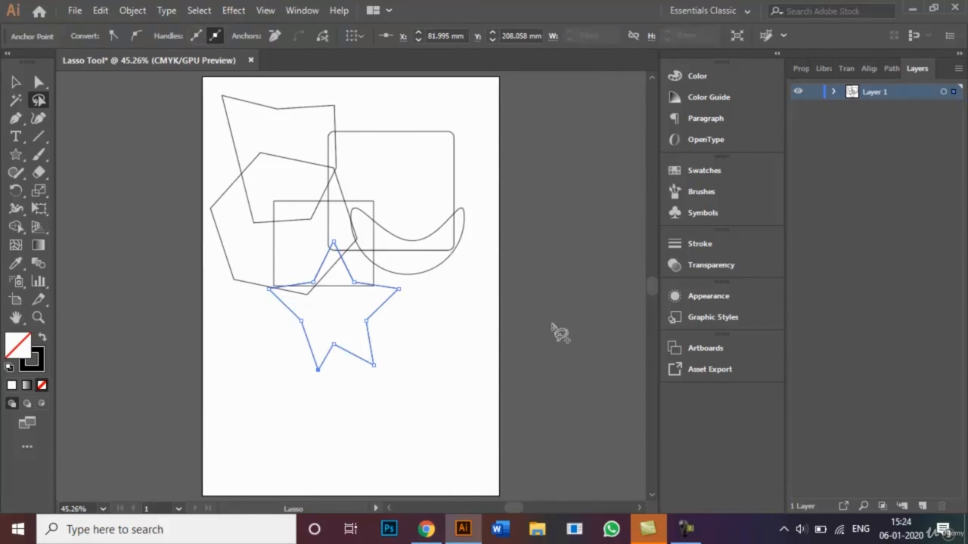
Nudge the selected star point up, to the right and slightly down, then deselect it
key(shift+Up)
key(shift+Up)
key(shift+Up)
key(shift+Up)
key(shift+Up)
key(shift+Up)
key(shift+Up)
key(shift+Up)
key(shift+Up)
key(shift+Up)
key(shift+Up)
key(shift+Up)
key(shift+Up)
key(shift+Up)
key(shift+Up)
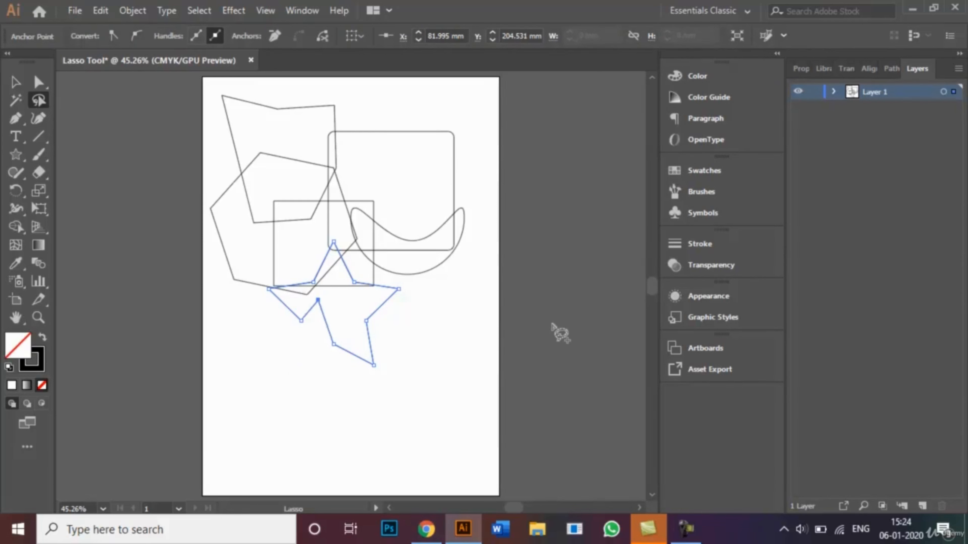
key(shift+Right)
key(shift+Right)
key(shift+Right)
key(shift+Right)
key(shift+Right)
key(shift+Right)
key(shift+Down)
key(shift+Down)
key(shift+Down)
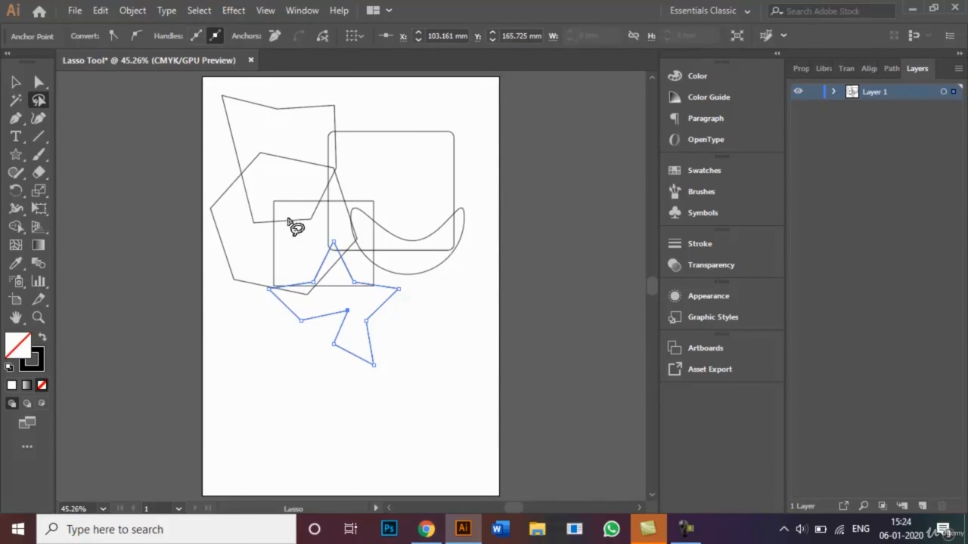
click(271, 237)
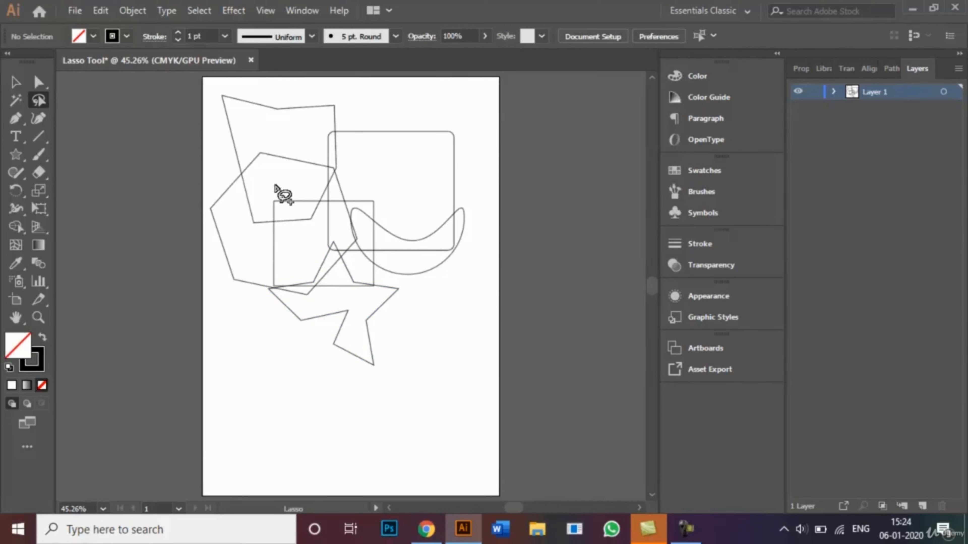
Lasso-select the rectangle's bottom-left anchor and nudge it up and to the right
key(ctrl+=)
key(ctrl+=)
key(ctrl+=)
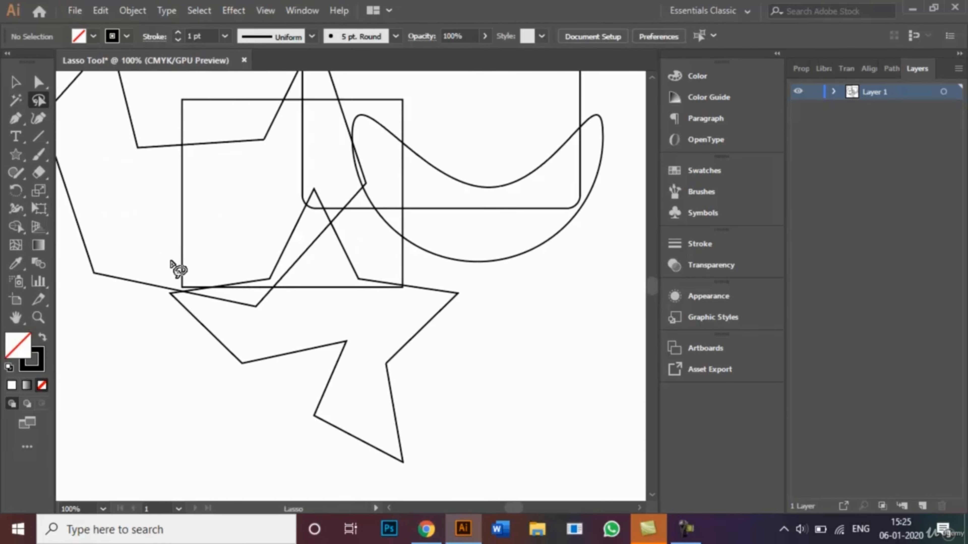
mouse_move(172, 267)
mouse_down()
mouse_move(185, 287)
mouse_move(200, 277)
mouse_move(178, 271)
mouse_up()
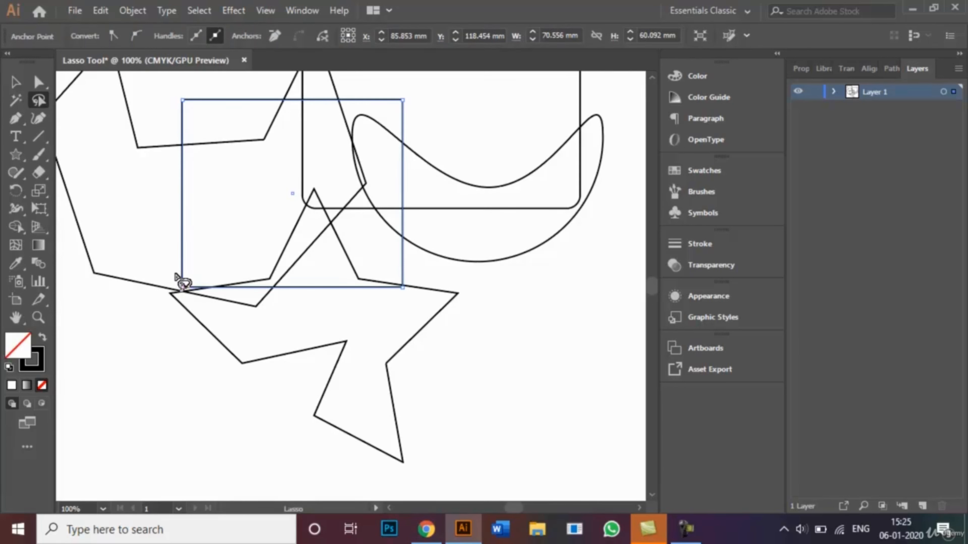
mouse_move(175, 274)
mouse_down()
mouse_move(185, 289)
mouse_move(186, 275)
mouse_move(182, 281)
mouse_up()
key(shift+Right)
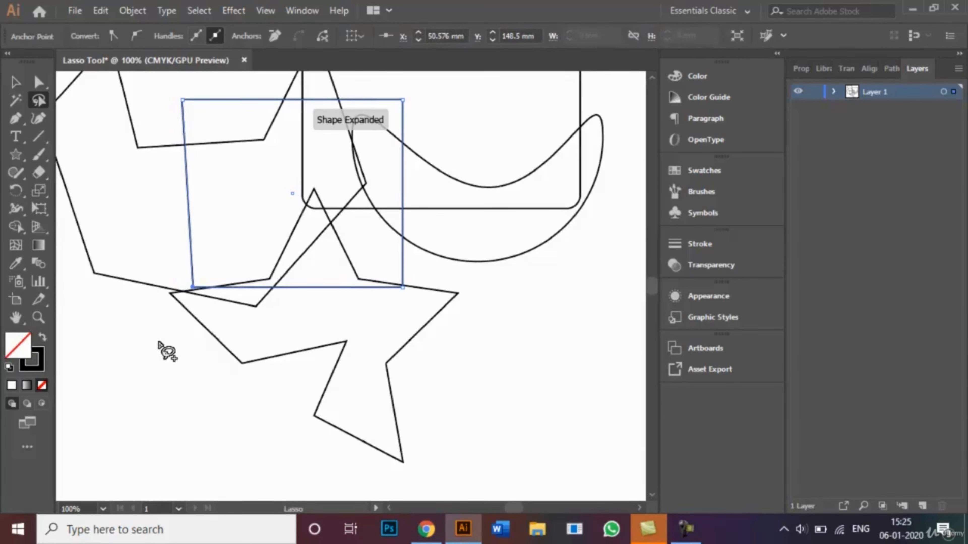
key(shift+Up)
key(shift+Up)
key(shift+Up)
key(shift+Up)
key(shift+Up)
key(shift+Up)
key(shift+Up)
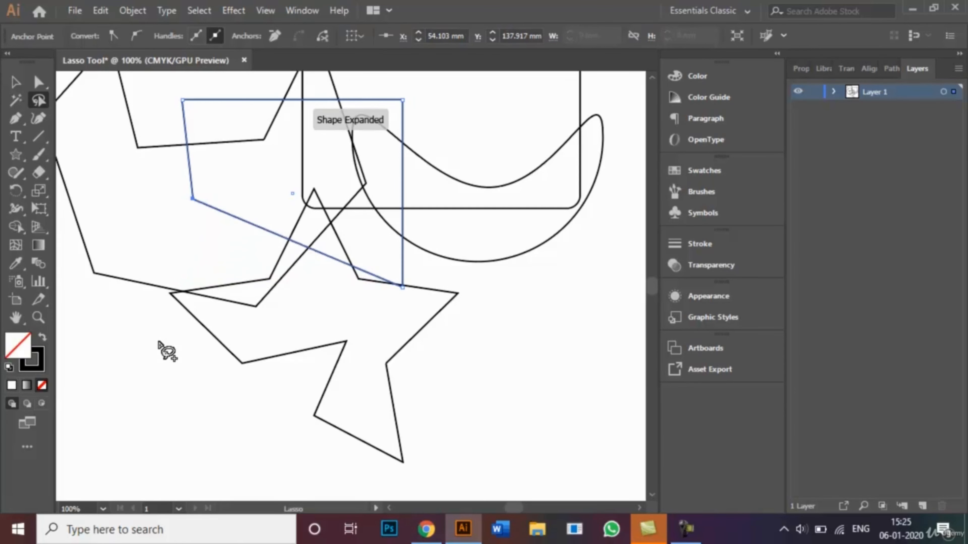
key(shift+Up)
key(shift+Up)
key(shift+Right)
key(shift+Right)
key(shift+Right)
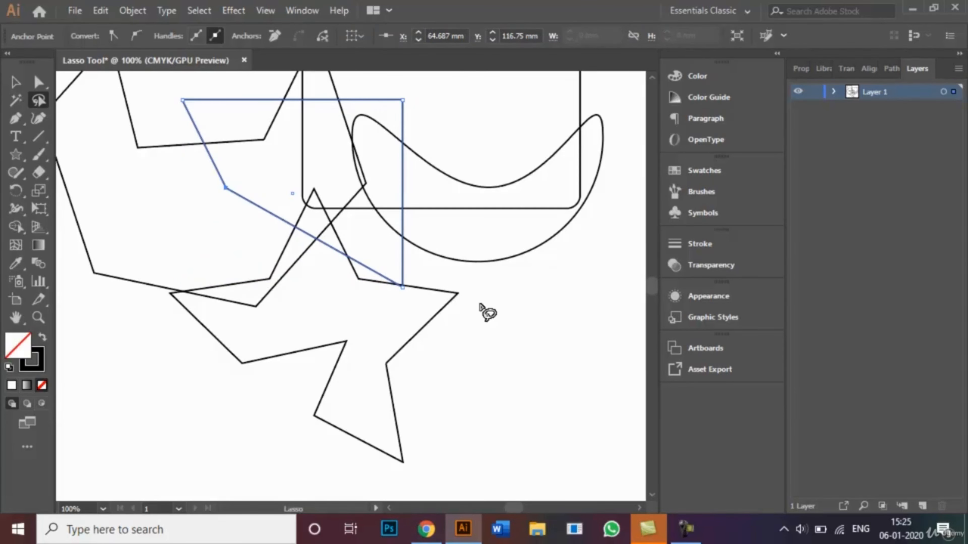
Lasso-select the hexagon's bottom-left anchor and nudge it up and far to the right
key(ctrl+equal)
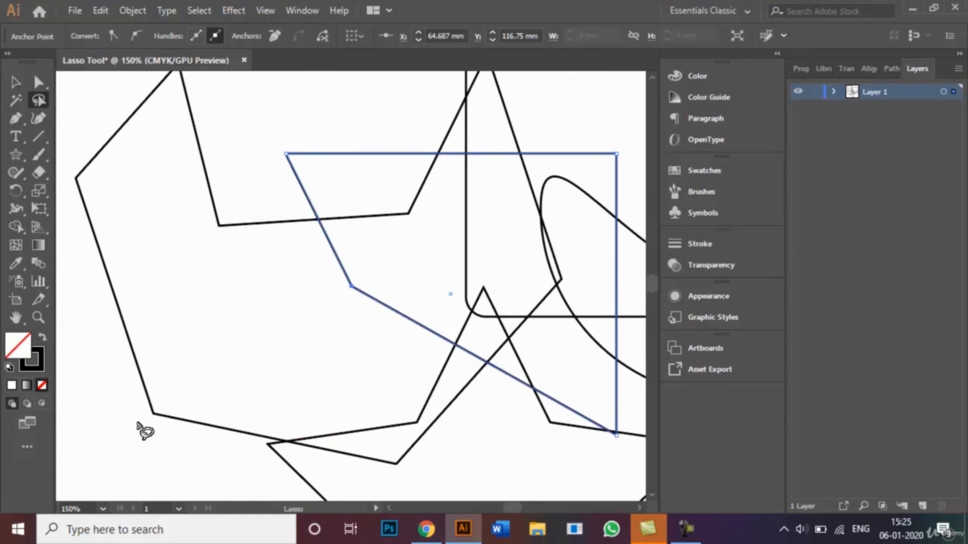
mouse_move(141, 424)
mouse_down()
mouse_move(125, 385)
mouse_move(155, 373)
mouse_move(184, 405)
mouse_move(138, 423)
mouse_up()
key(shift+Up)
key(shift+Up)
key(shift+Up)
key(shift+Up)
key(shift+Up)
key(shift+Up)
key(shift+Up)
key(shift+Up)
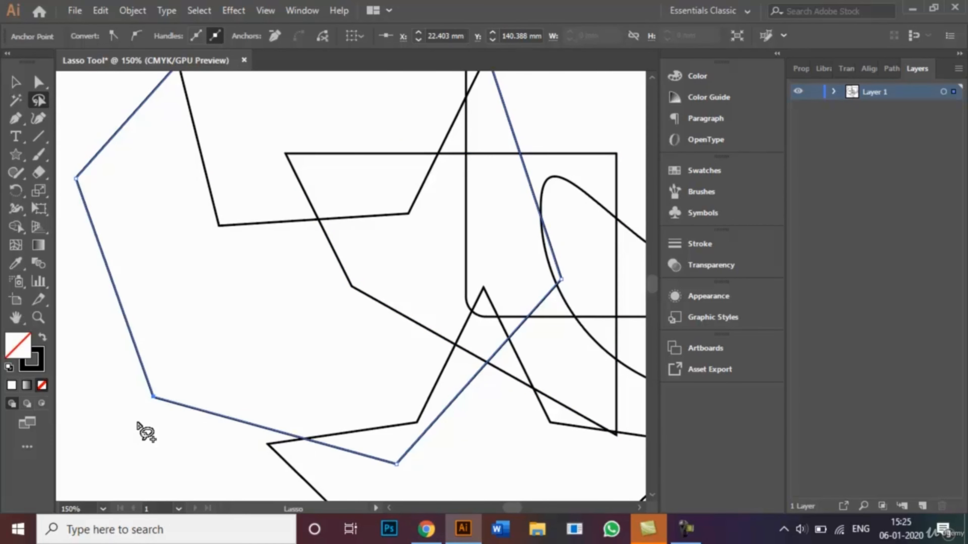
key(shift+Right)
key(shift+Right)
key(shift+Right)
key(shift+Right)
key(shift+Right)
key(shift+Right)
key(shift+Right)
key(shift+Right)
key(shift+Right)
key(shift+Right)
key(shift+Right)
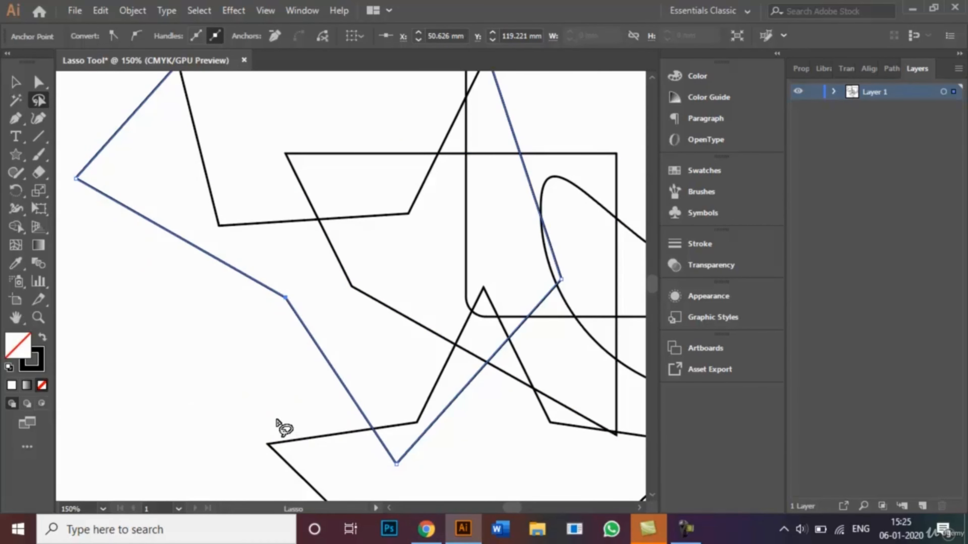
Lasso-select the star's left point and nudge it upward, then fit the artboard in the window
mouse_move(266, 420)
mouse_down()
mouse_move(254, 449)
mouse_move(277, 468)
mouse_move(295, 455)
mouse_move(286, 435)
mouse_move(259, 416)
mouse_up()
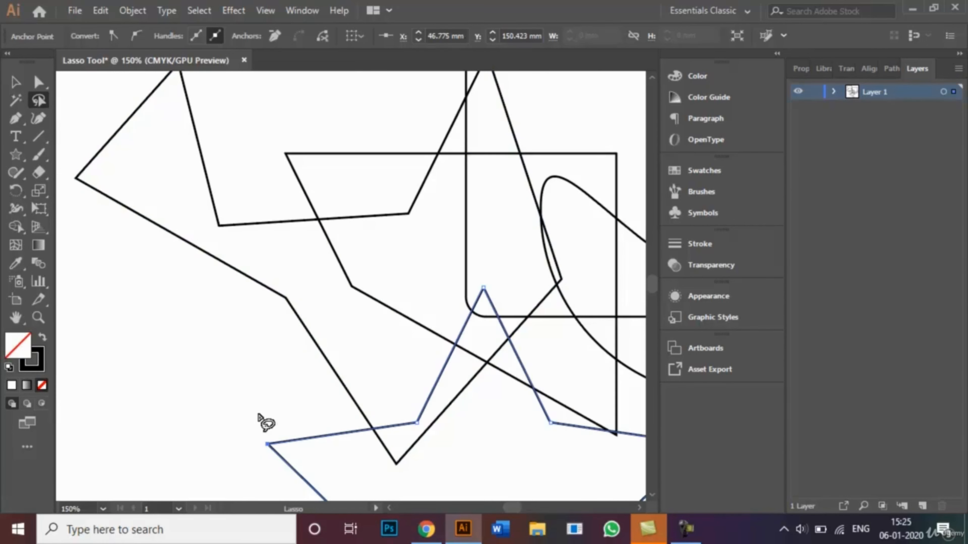
key(shift+Up)
key(shift+Up)
key(shift+Up)
key(shift+Up)
key(shift+Up)
key(shift+Up)
key(shift+Up)
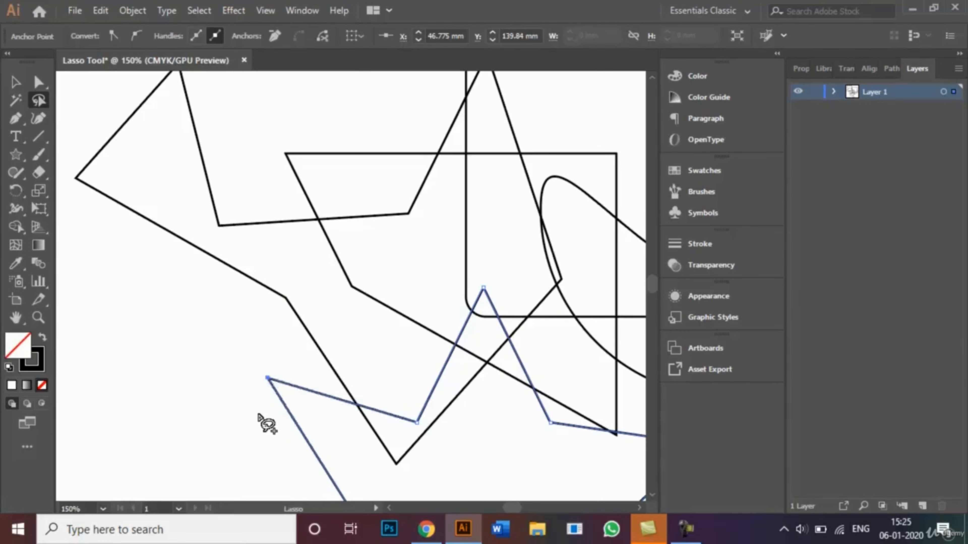
key(ctrl+0)
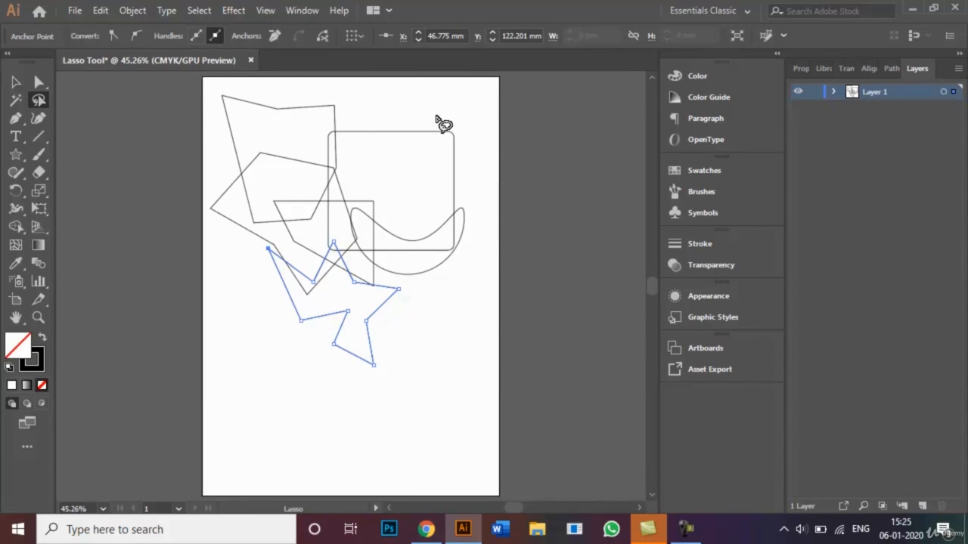
Lasso-select the rounded rectangle's top-right corner and nudge it down and to the left
mouse_move(436, 115)
mouse_down()
mouse_move(438, 153)
mouse_move(470, 158)
mouse_move(476, 145)
mouse_move(438, 116)
mouse_up()
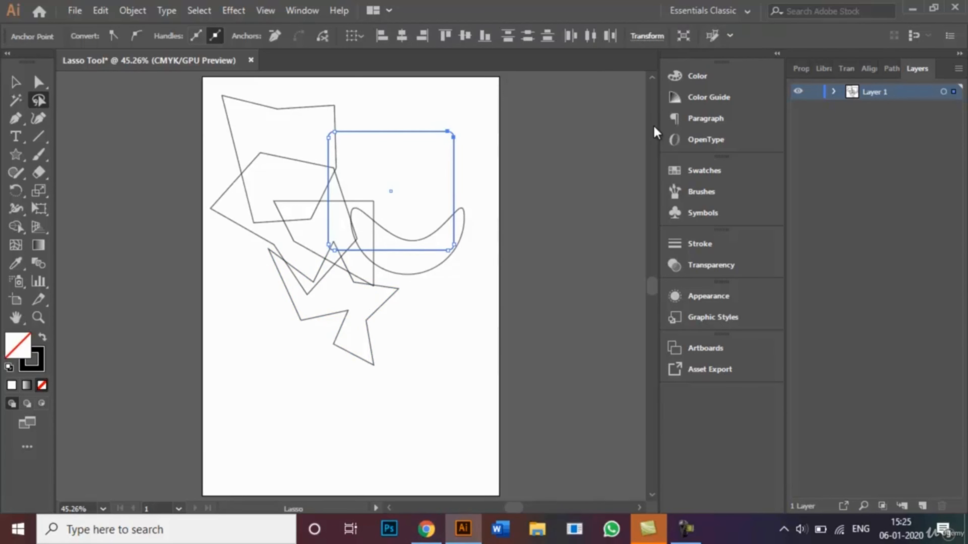
key(shift+Left)
key(shift+Down)
key(shift+Down)
key(shift+Down)
key(shift+Down)
key(shift+Down)
key(shift+Left)
key(shift+Left)
key(shift+Left)
key(shift+Left)
key(shift+Left)
key(shift+Left)
key(shift+Left)
key(shift+Left)
key(shift+Left)
key(shift+Left)
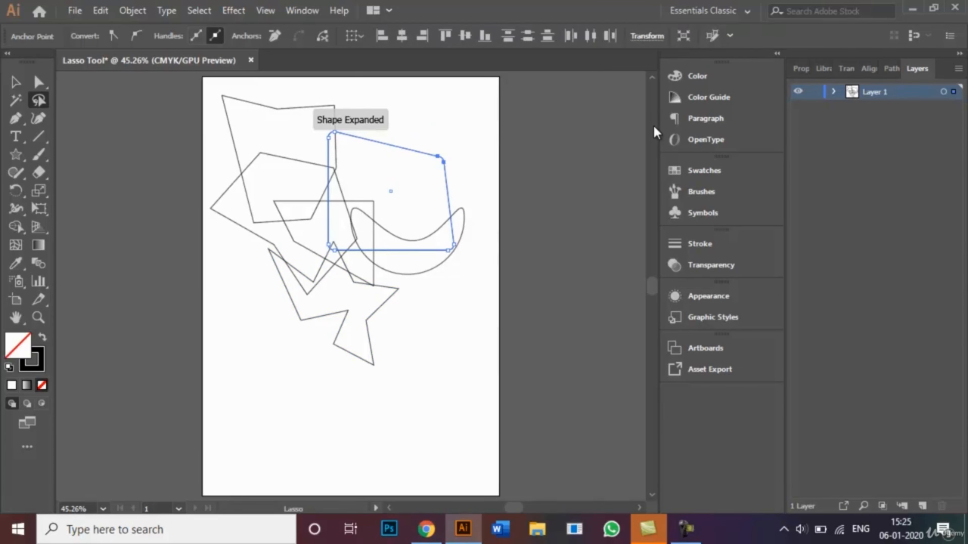
key(shift+Down)
key(shift+Down)
key(shift+Down)
key(shift+Down)
key(shift+Down)
key(shift+Down)
key(shift+Down)
key(shift+Down)
key(shift+Down)
key(shift+Down)
key(shift+Down)
key(shift+Down)
key(shift+Down)
key(shift+Down)
key(shift+Down)
key(shift+Down)
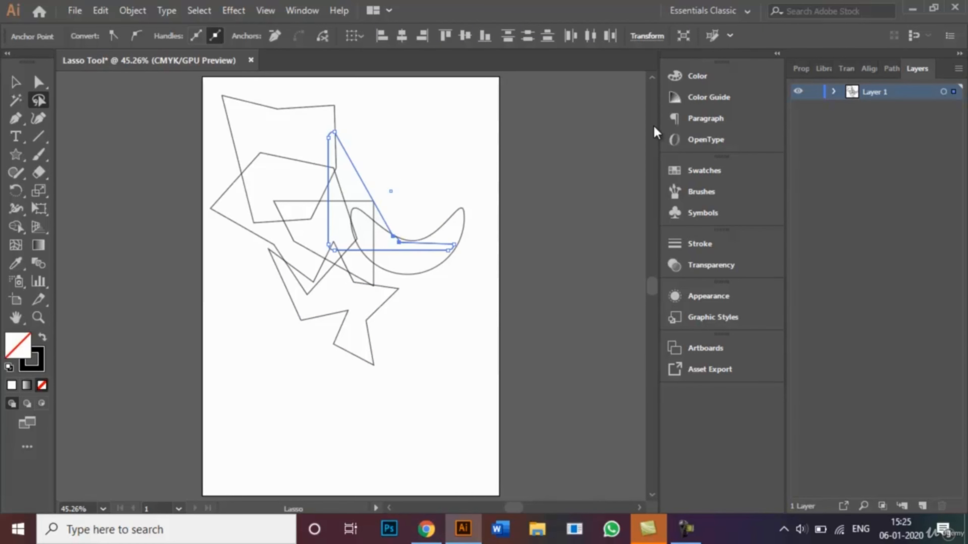
key(shift+Up)
key(shift+Up)
key(shift+Up)
key(shift+Up)
key(shift+Up)
key(shift+Up)
key(shift+Up)
key(shift+Up)
key(shift+Up)
key(shift+Up)
key(shift+Up)
key(shift+Up)
key(shift+Up)
key(shift+Up)
key(shift+Up)
key(shift+Up)
key(shift+Up)
key(shift+Up)
key(shift+Up)
key(shift+Up)
key(shift+Up)
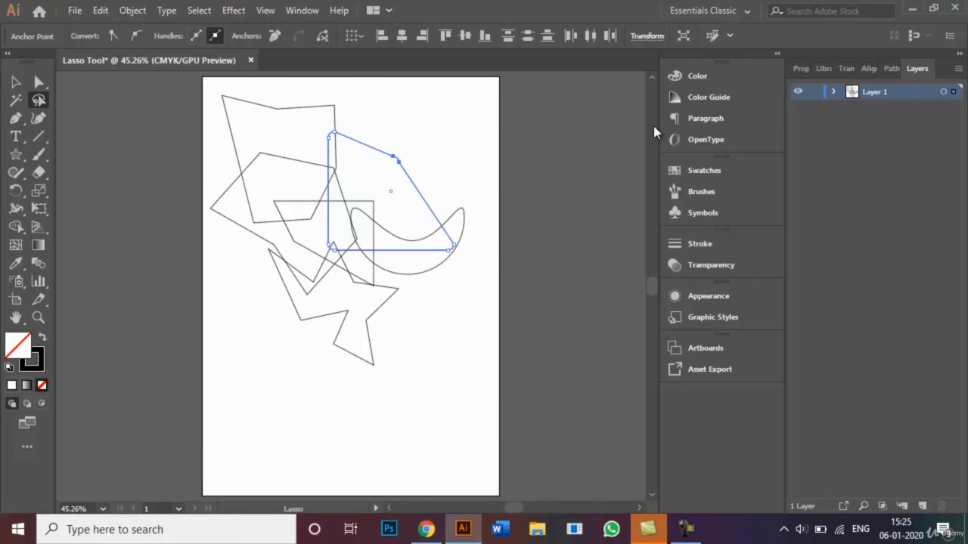
Switch to the Selection tool and fill the reshaped rounded rectangle with blue
click(12, 85)
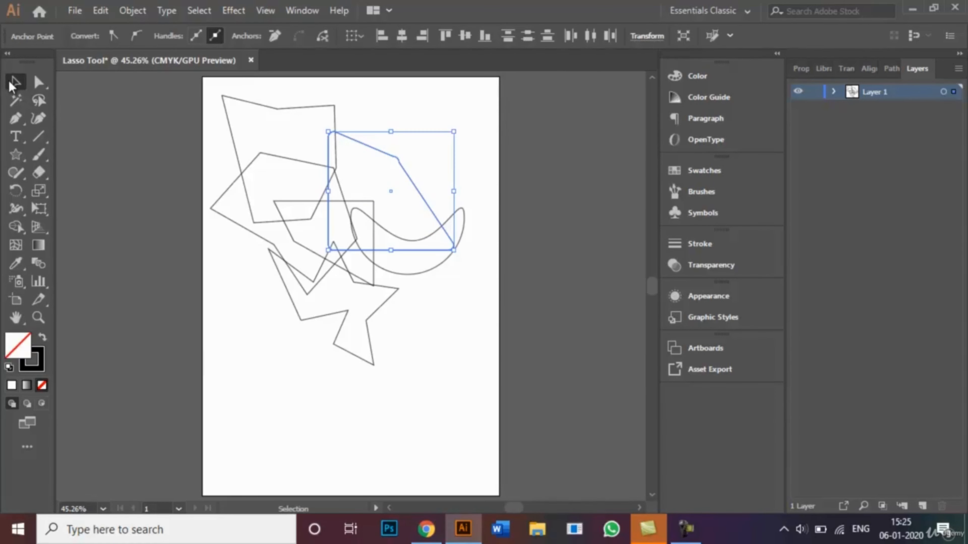
click(259, 420)
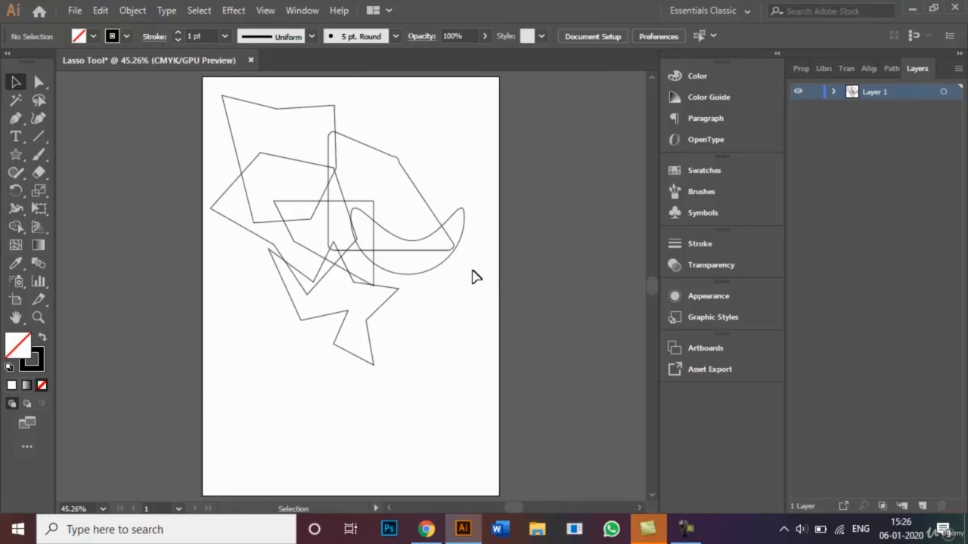
click(403, 168)
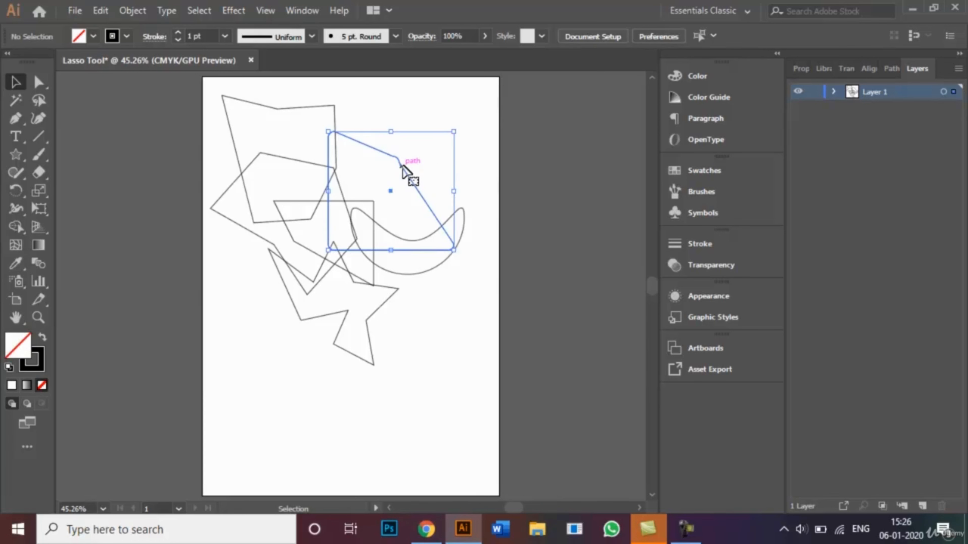
click(98, 38)
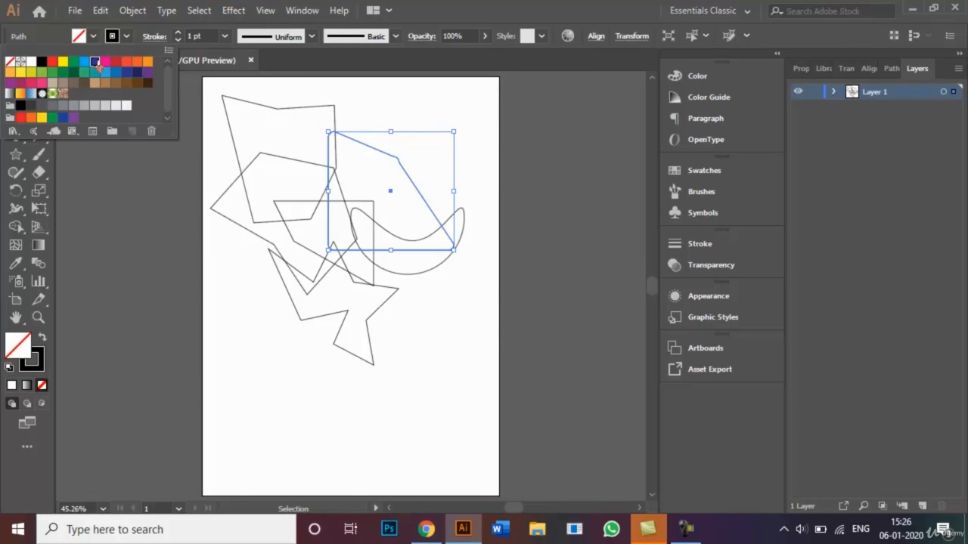
click(97, 64)
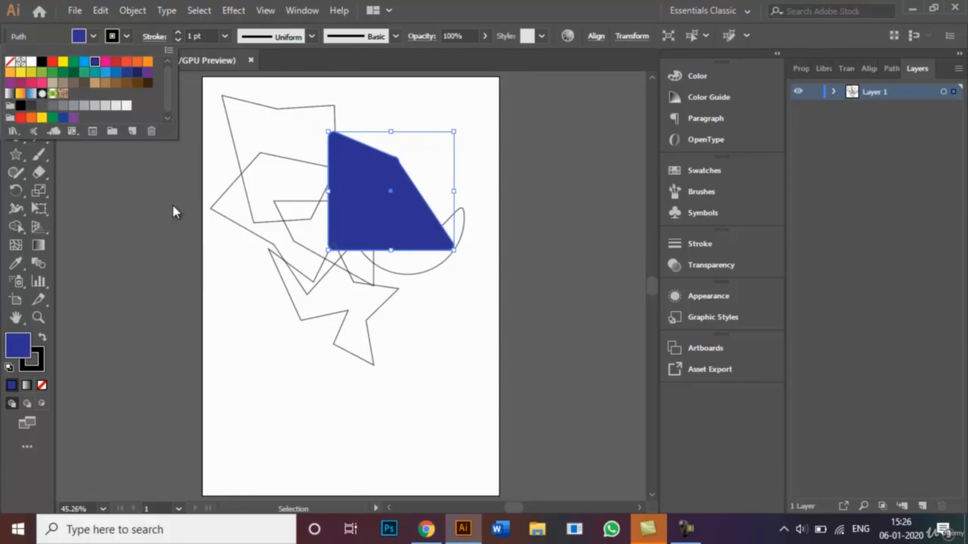
Select the rectangle and fill it with red
click(201, 226)
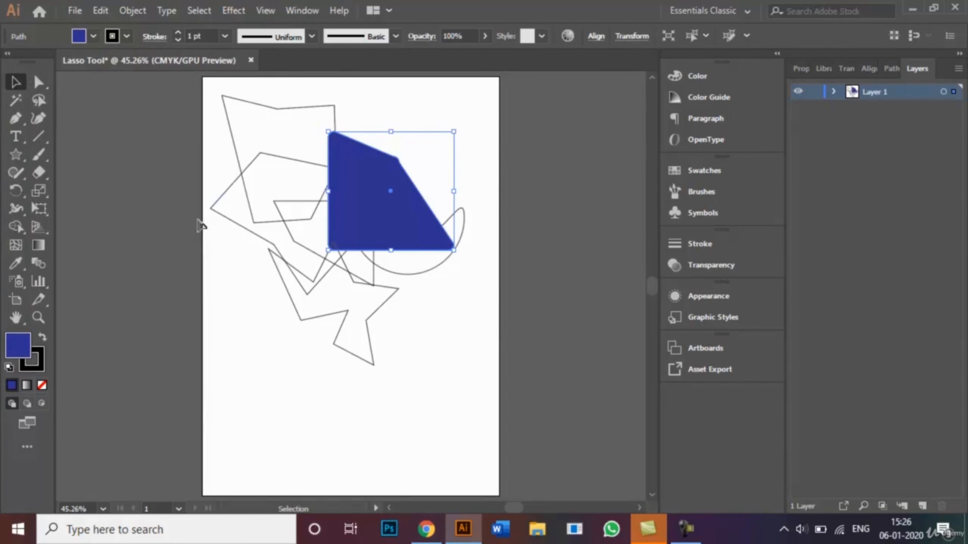
click(303, 247)
click(93, 36)
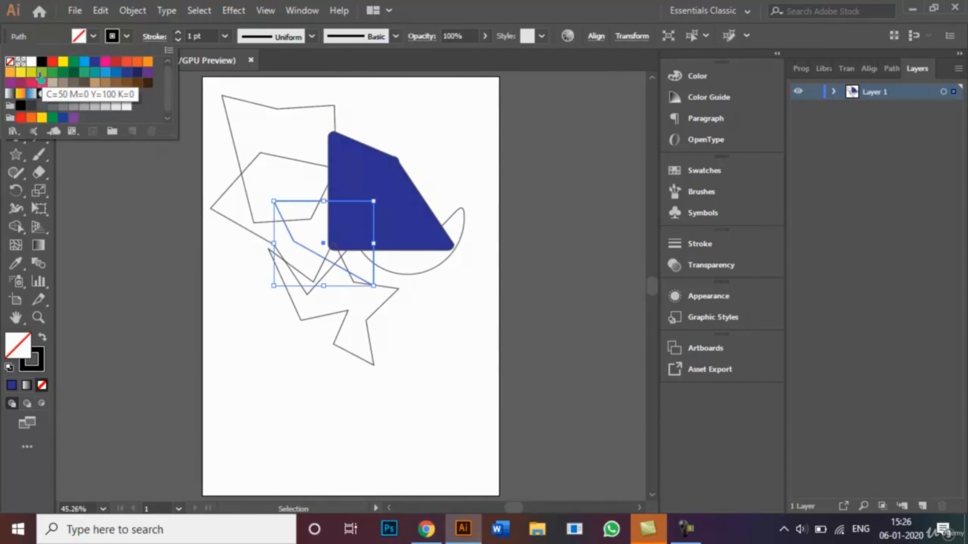
click(54, 67)
click(197, 306)
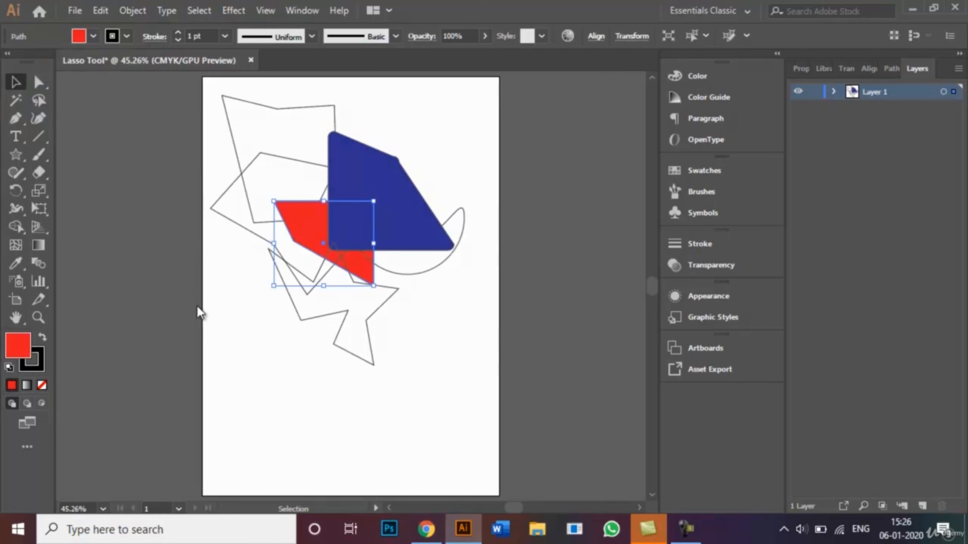
Select the star and fill it with the purple swatch C=35 M=100 Y=35 K=10
click(316, 319)
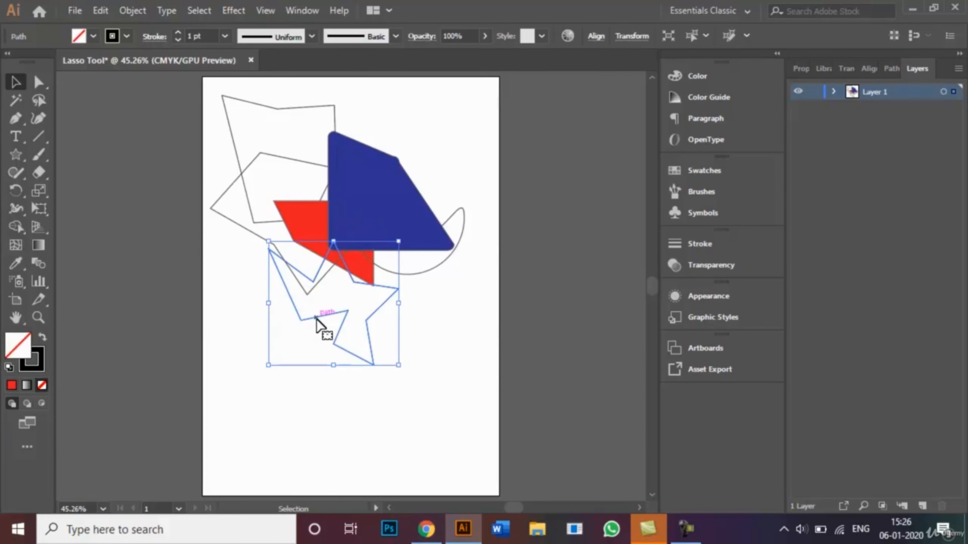
click(95, 37)
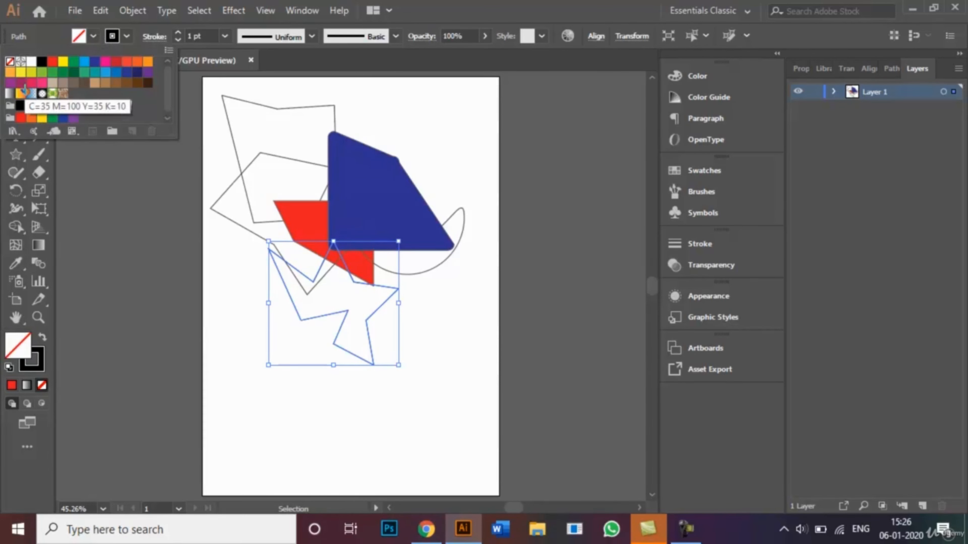
click(10, 83)
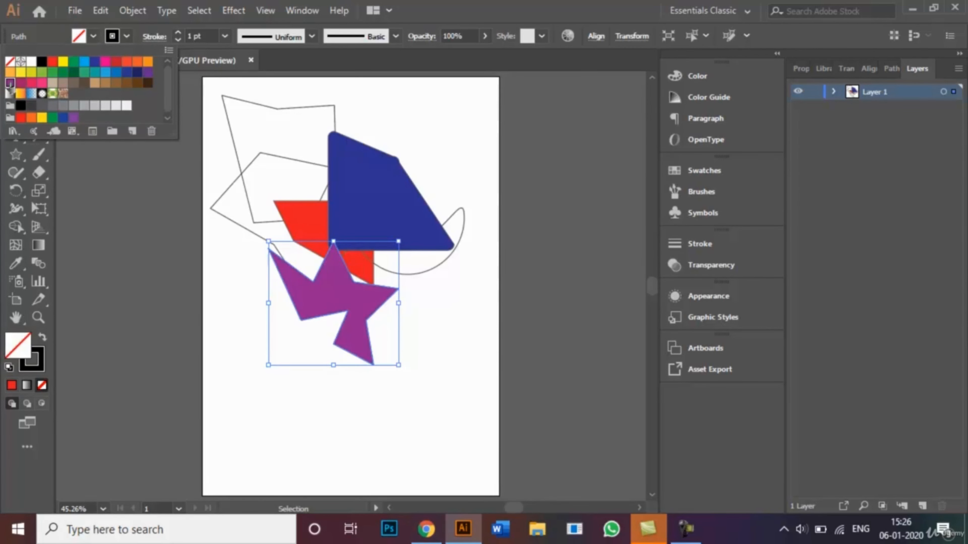
key(Escape)
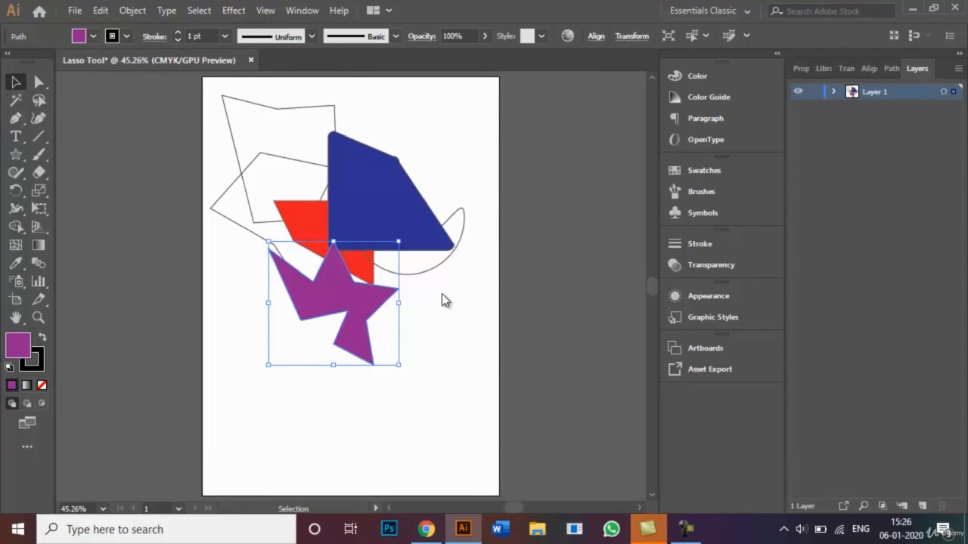
Select the bowl-shaped circle and fill it with yellow
click(437, 269)
click(111, 37)
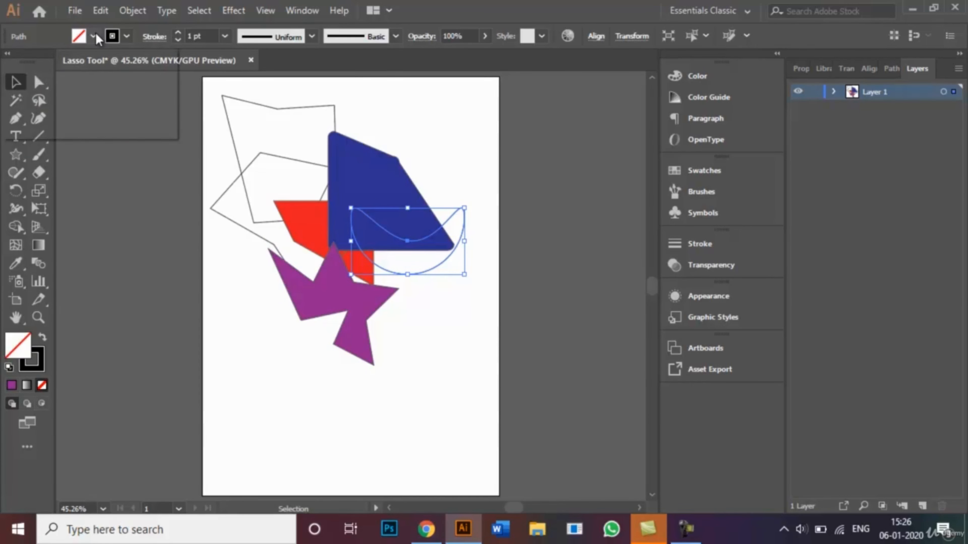
click(63, 65)
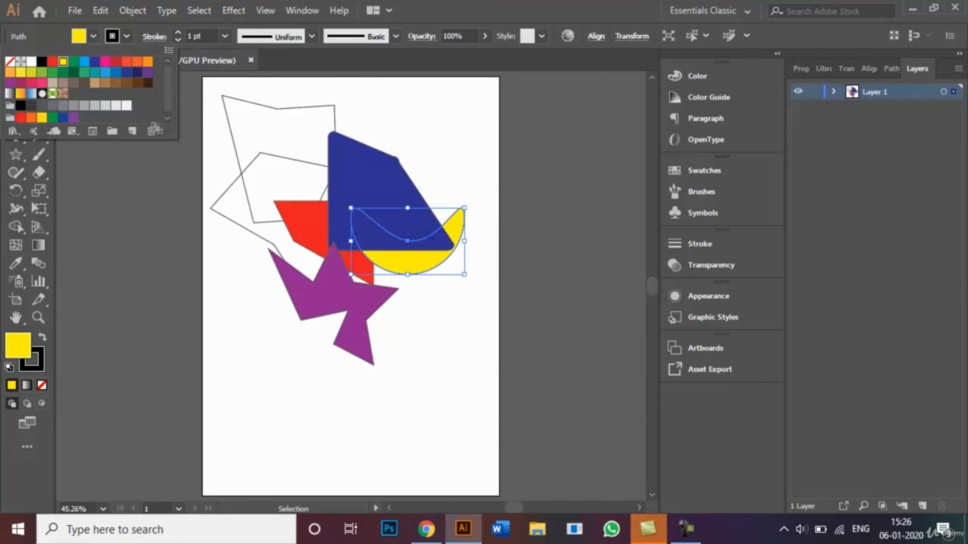
click(236, 151)
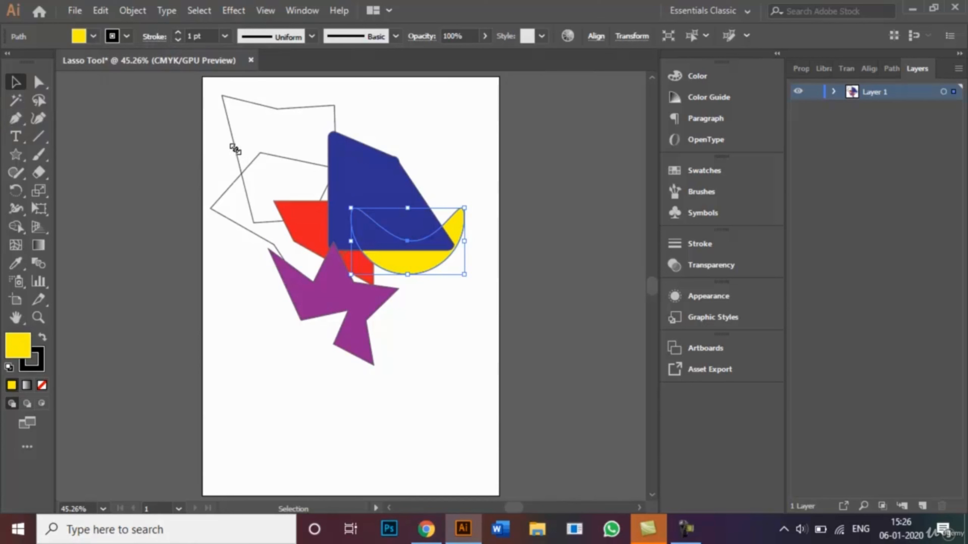
Select the top quadrilateral shape and fill it with the green swatch C=85 M=10 Y=100 K=10
click(232, 135)
click(80, 37)
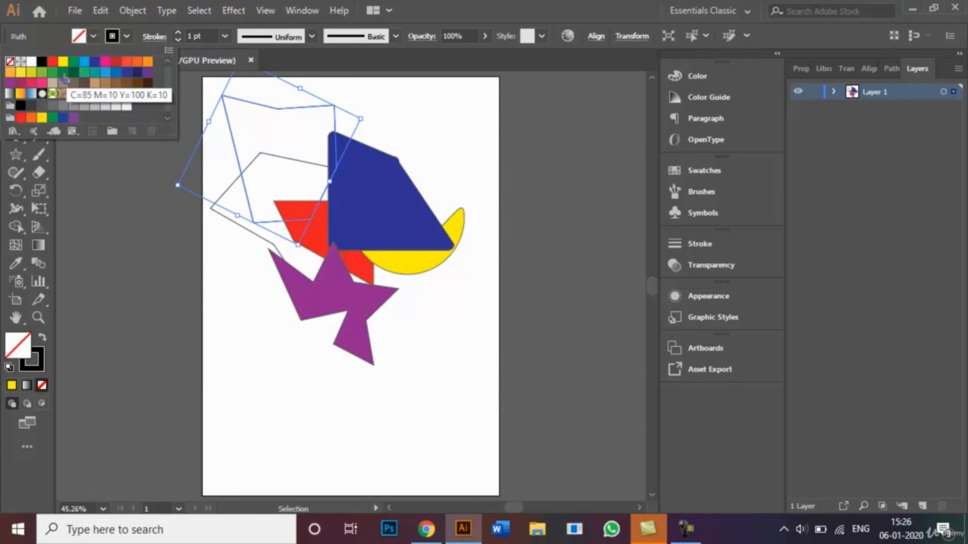
click(70, 78)
click(396, 109)
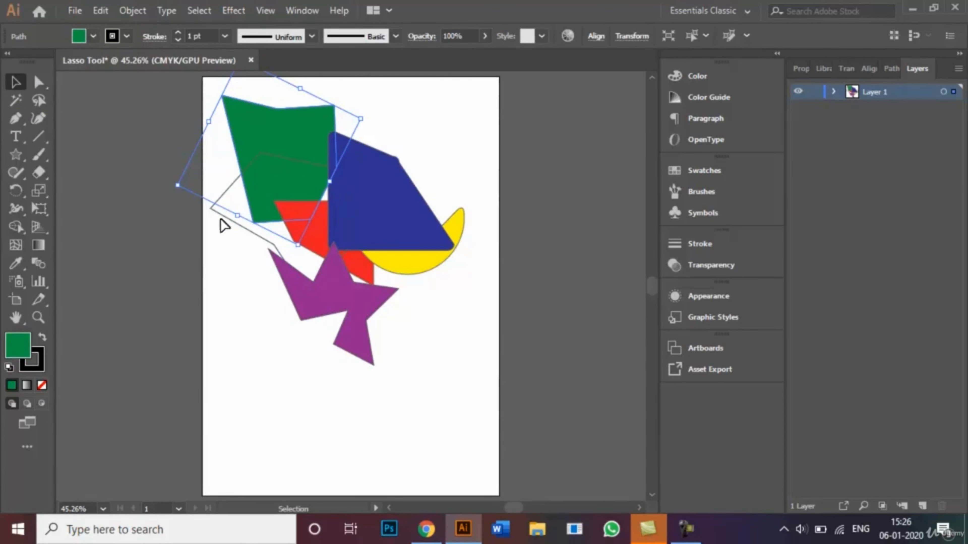
Select the polygon shape, fill it with the CMYK Blue swatch, and deselect it
click(227, 223)
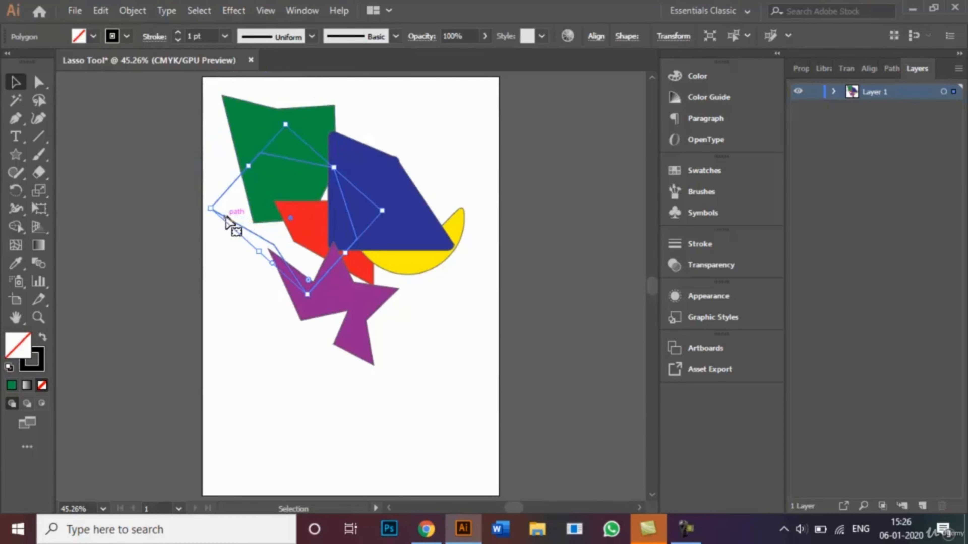
click(93, 36)
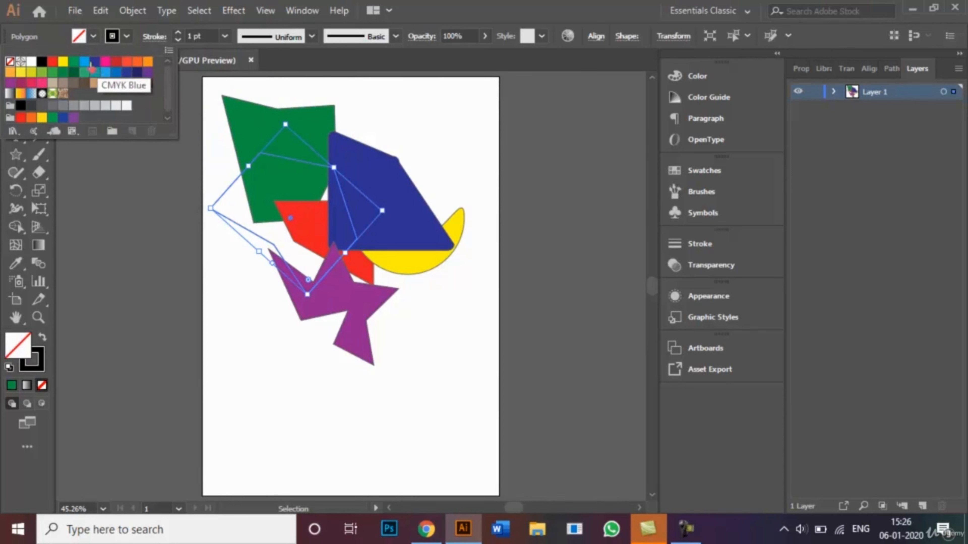
click(84, 61)
click(305, 379)
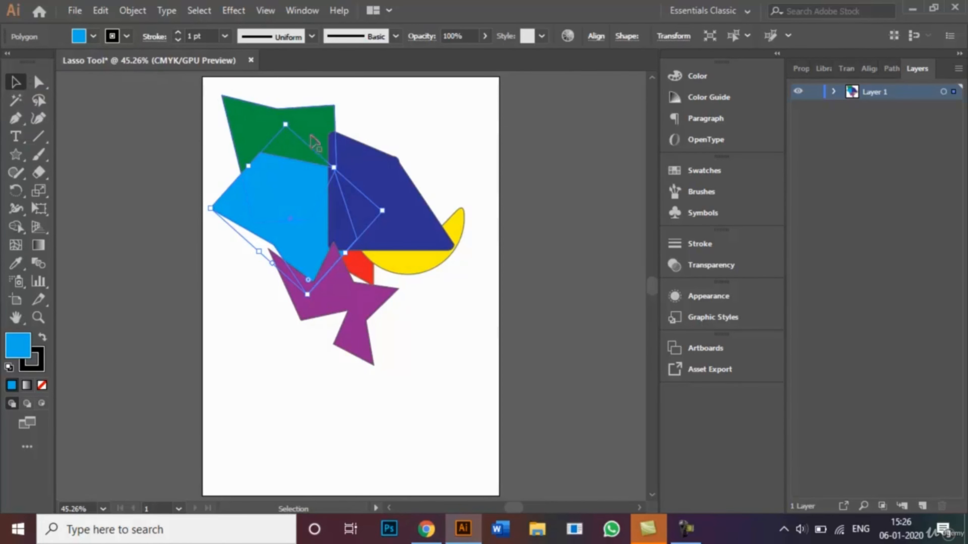
click(245, 92)
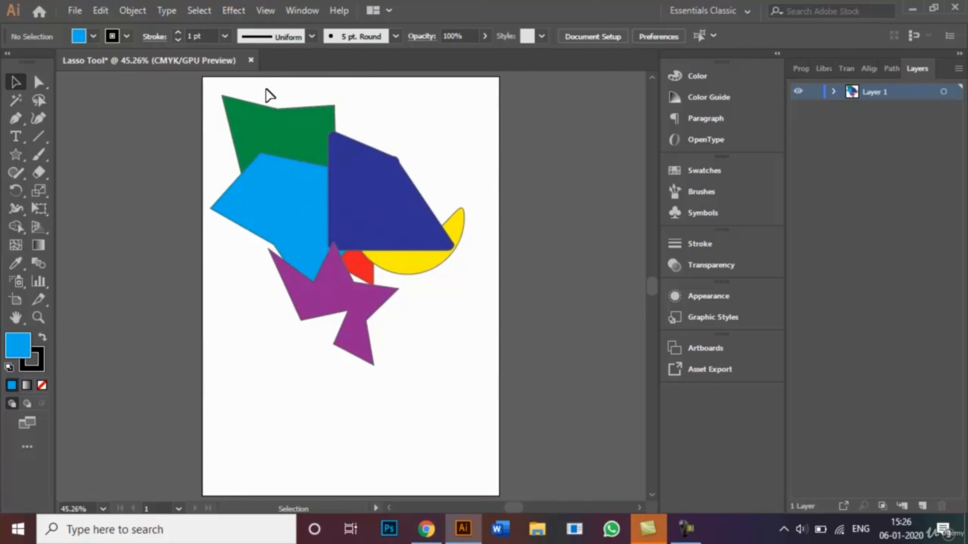
Select all the shapes and set their stroke to none, then deselect
drag(266, 89, 442, 372)
click(93, 36)
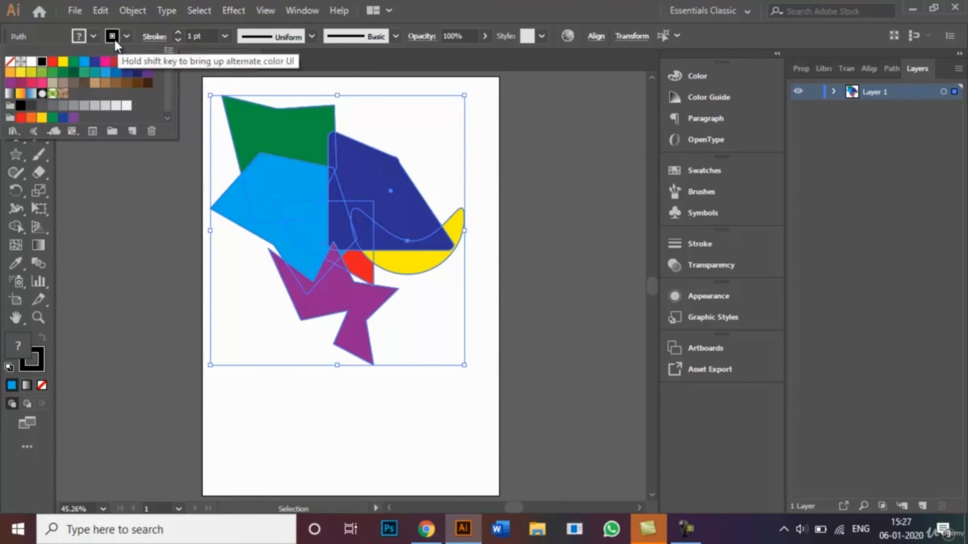
click(10, 62)
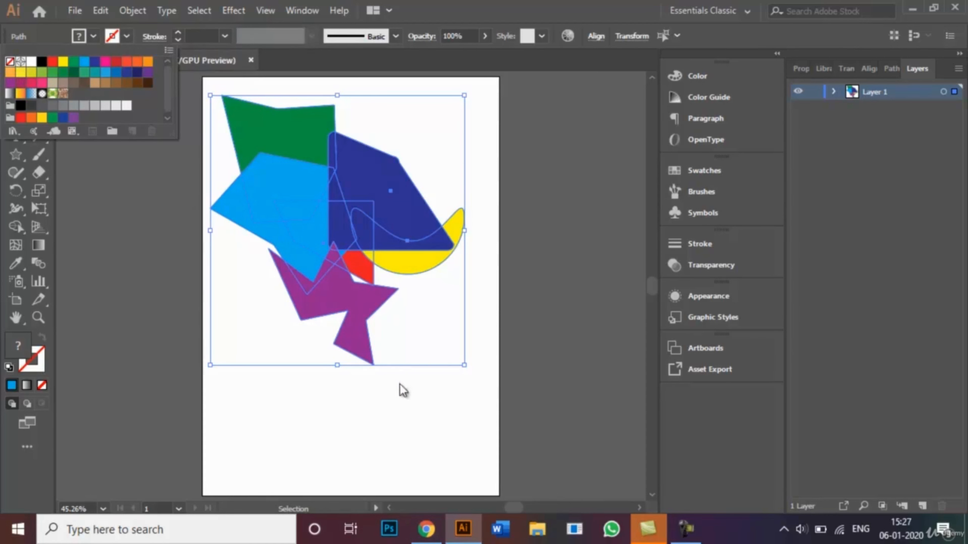
click(416, 434)
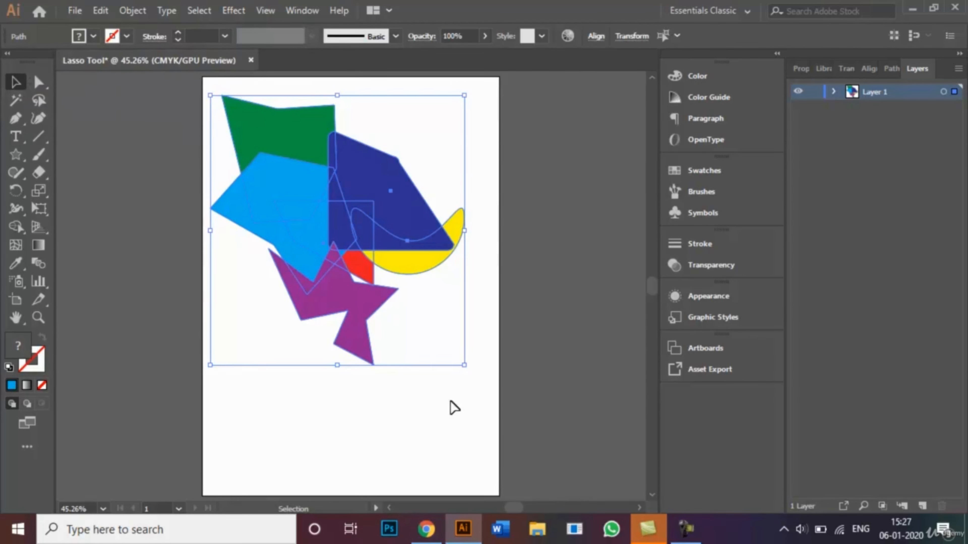
click(473, 374)
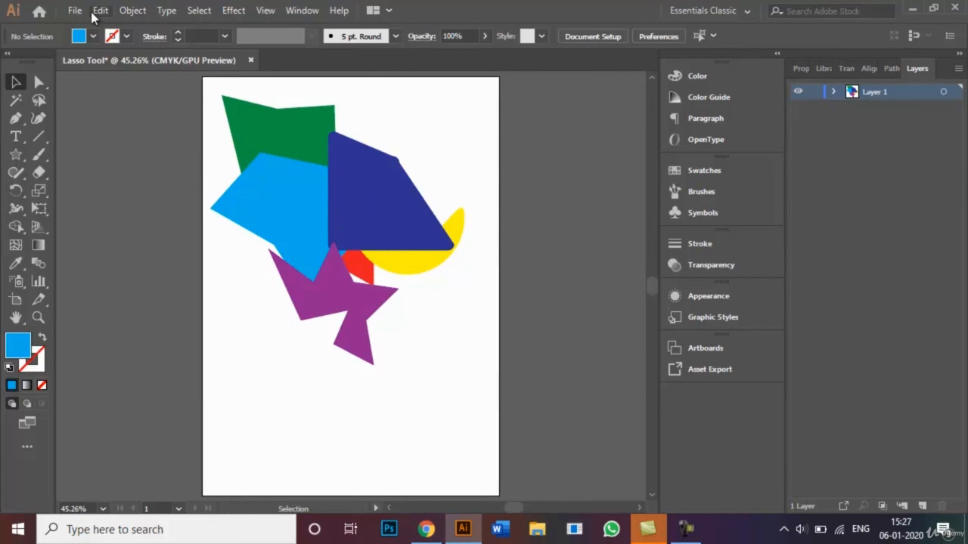
Save the document as Lasso Tool.ai in Adobe Illustrator format
click(75, 11)
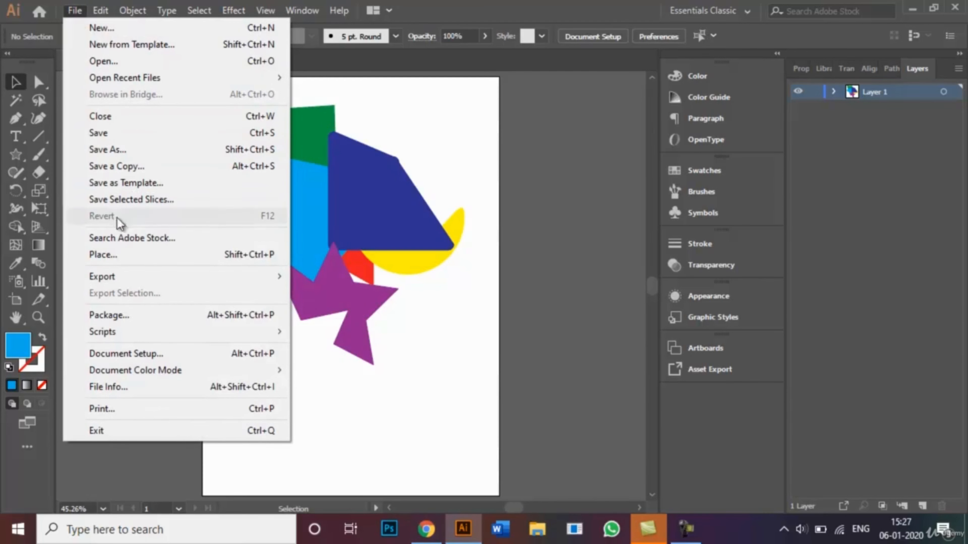
click(180, 151)
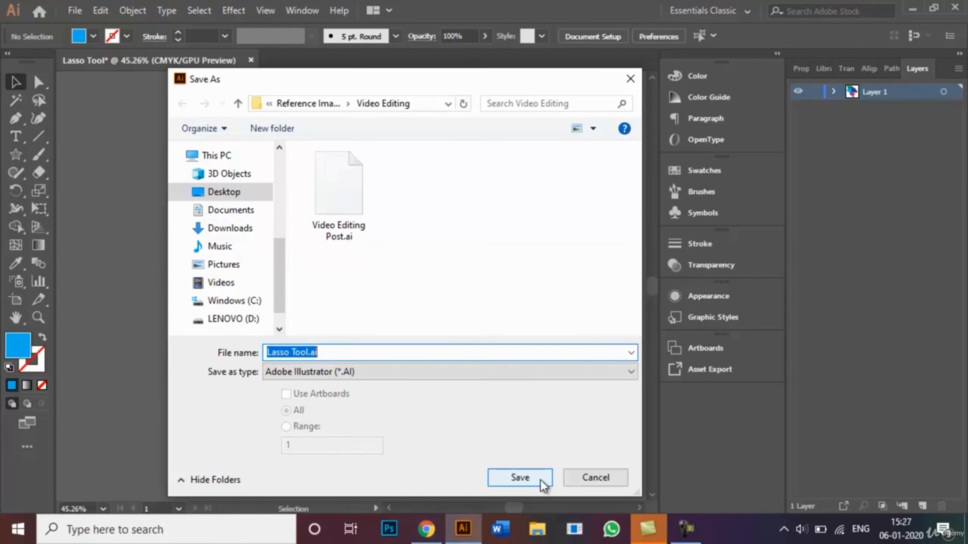
click(576, 479)
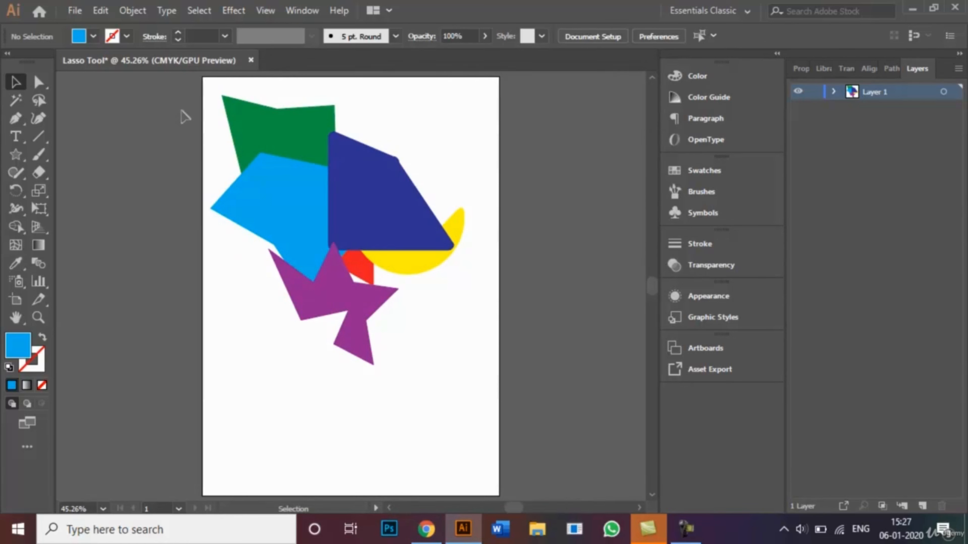
Export the artwork as a JPEG file named Lasso Tool.jpg
click(79, 12)
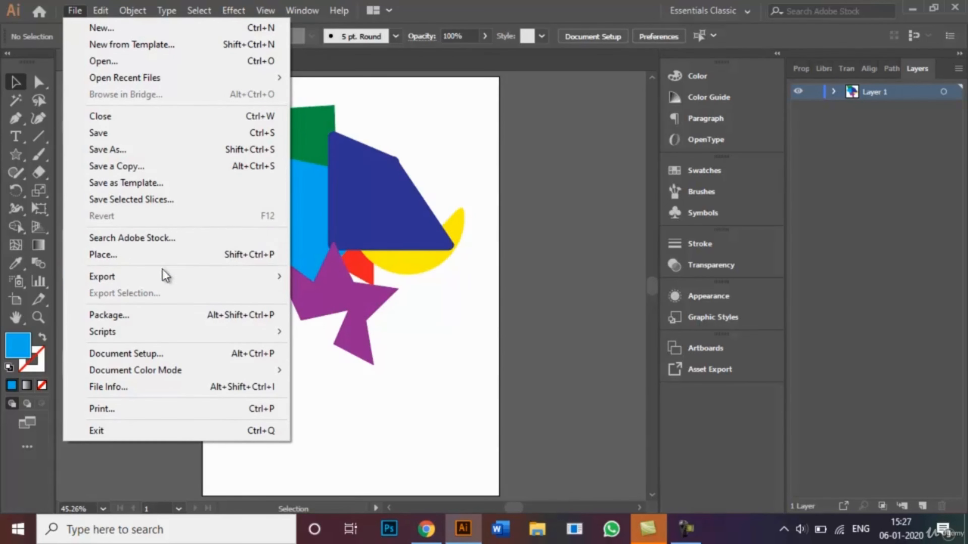
mouse_move(234, 286)
click(325, 296)
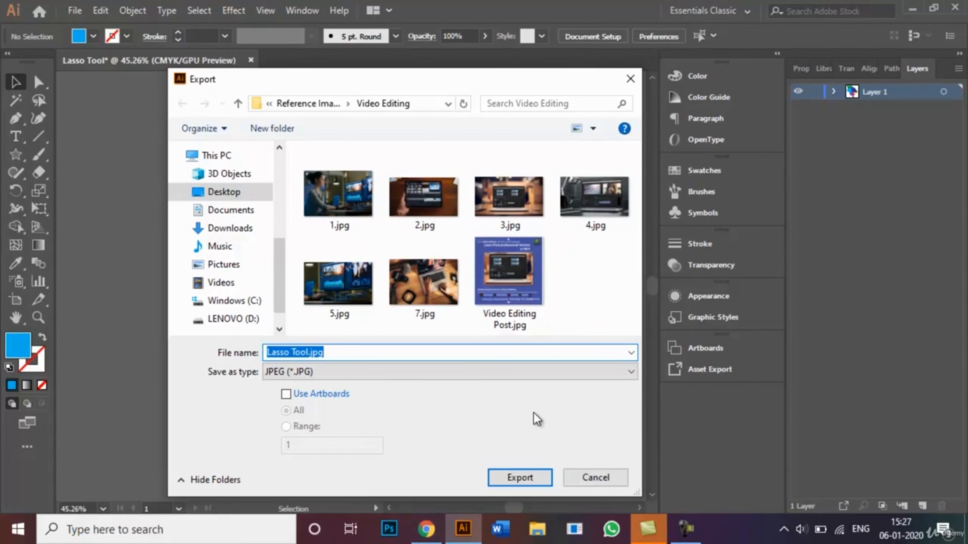
click(378, 381)
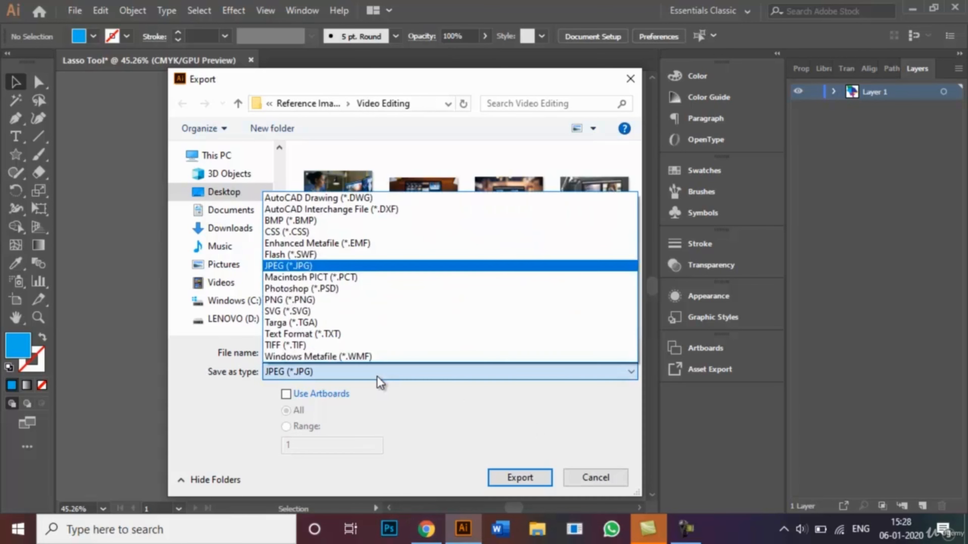
click(372, 267)
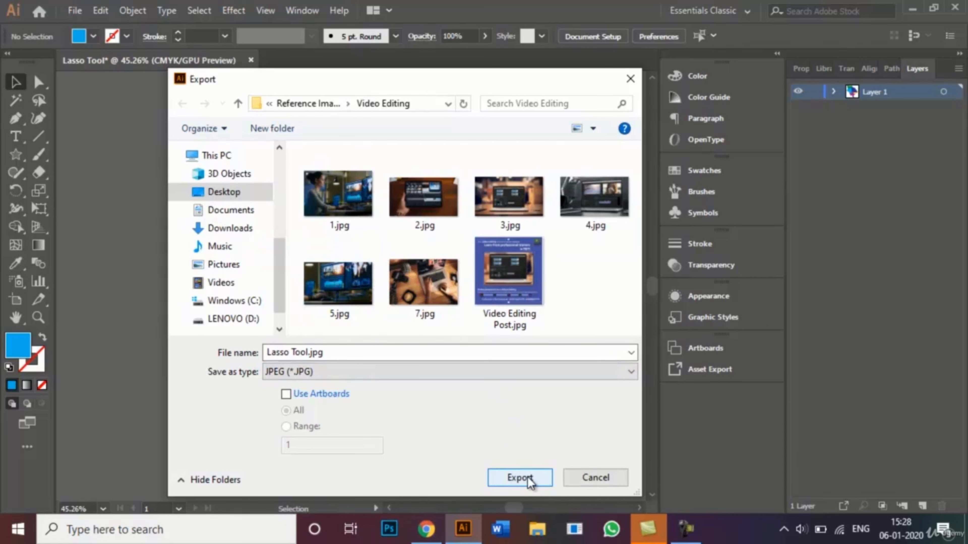
click(588, 484)
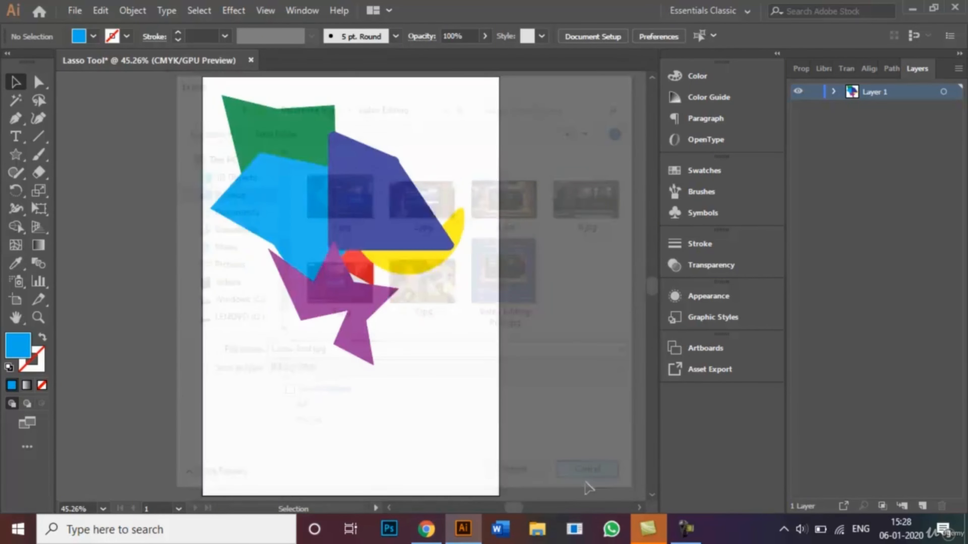